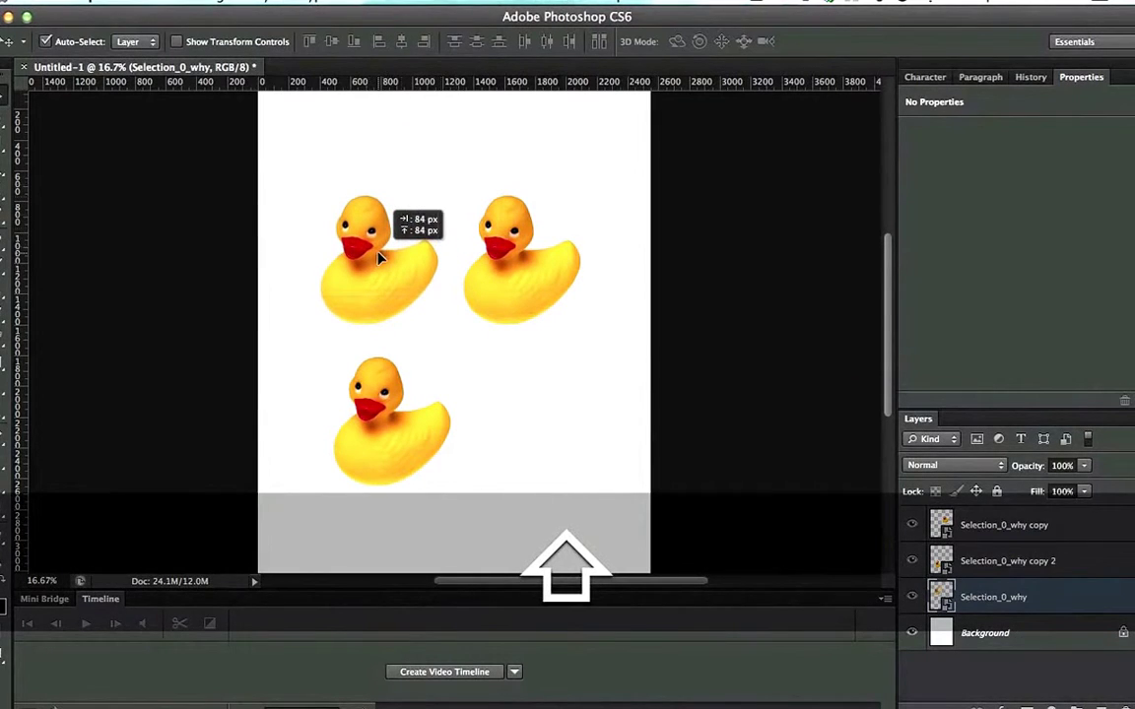
Fill the Background layer with black and duplicate a duck into the empty space beneath the upper-right duck
left_click(997, 639)
key("super+BackSpace")
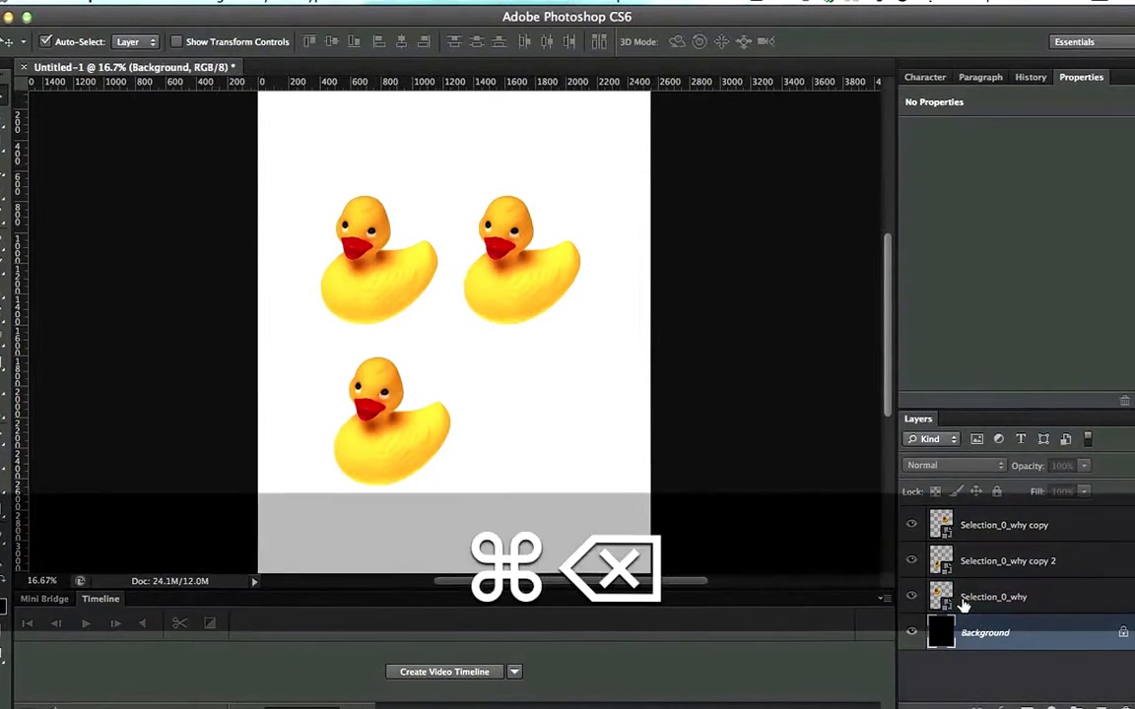
left_click_drag(418, 266, 516, 426)
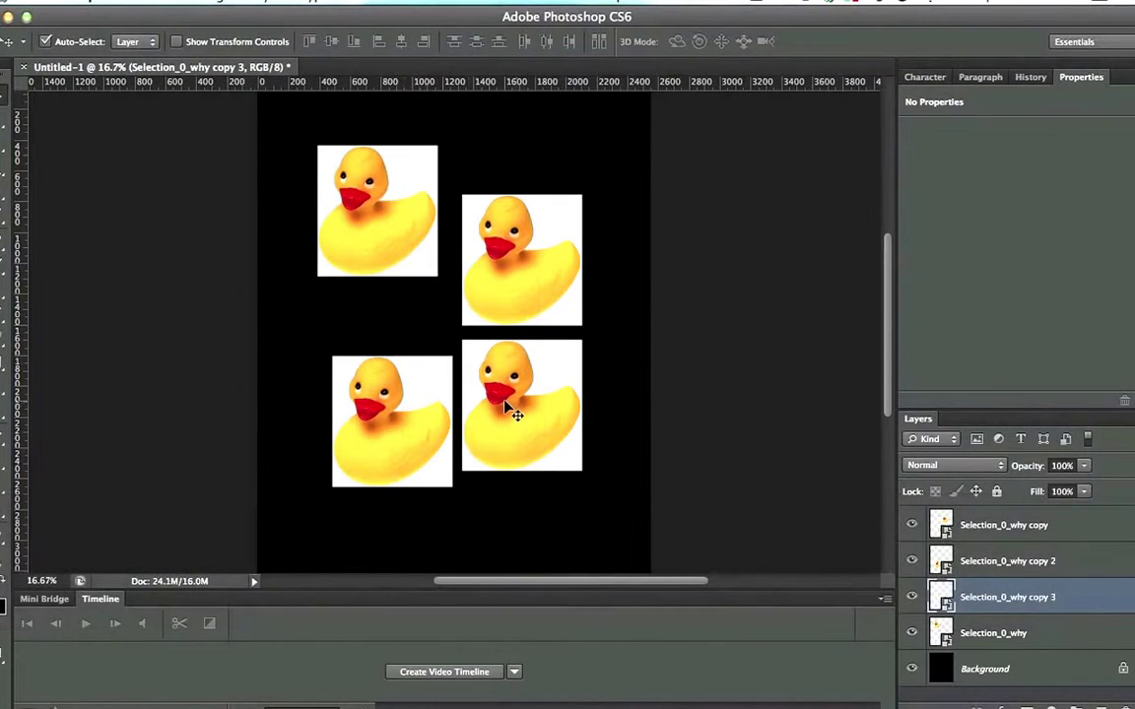
Move the lower-left duck so it lines up beneath the upper-left duck
left_click(422, 404)
left_click_drag(420, 401, 407, 457)
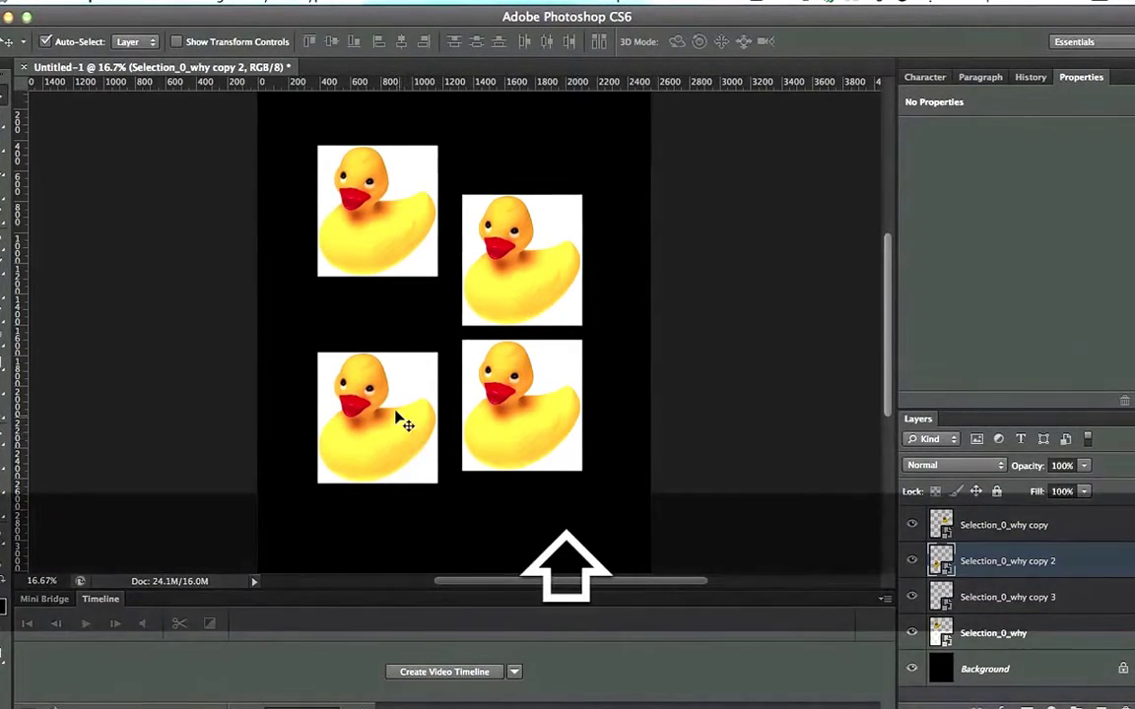
left_click(399, 408)
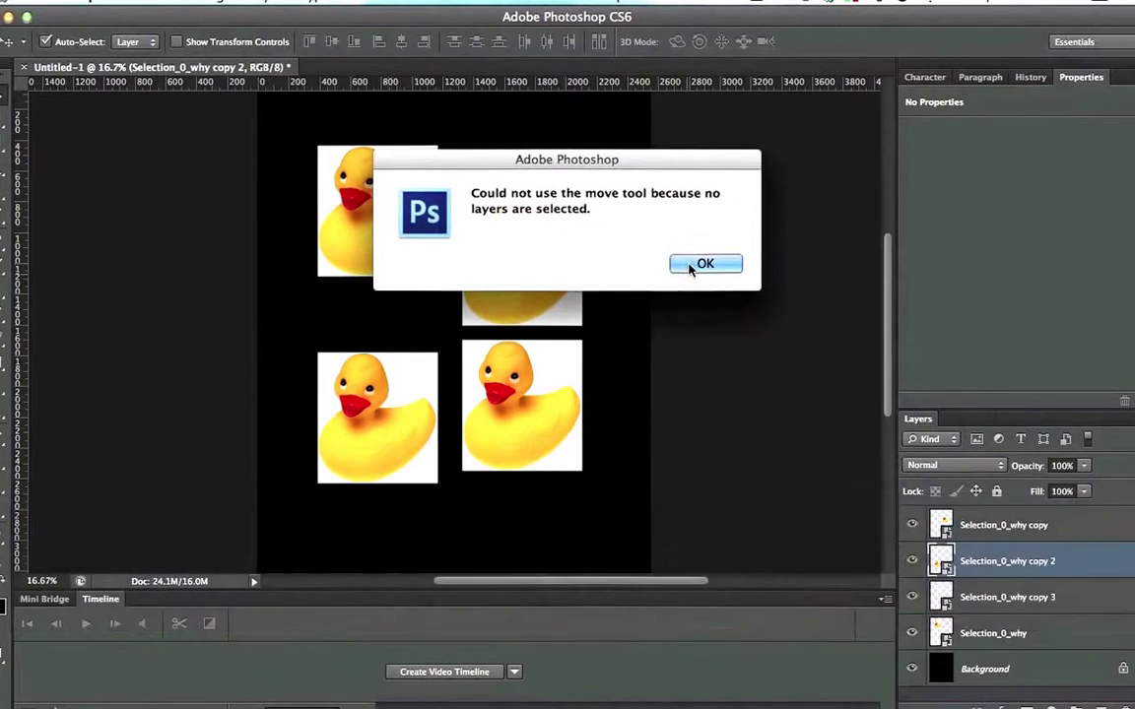
left_click(699, 263)
Select the two right-hand ducks and the upper-left duck, move them down together, and deselect them
left_click(540, 386)
left_click(530, 288, "shift")
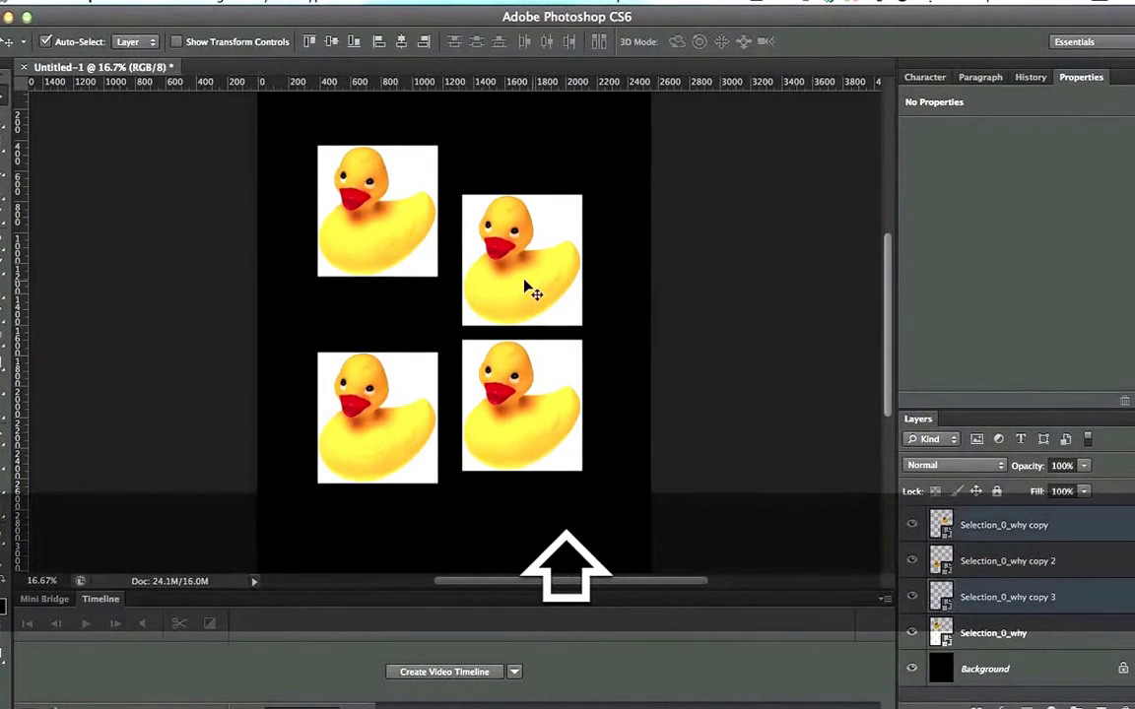
left_click(422, 245, "shift")
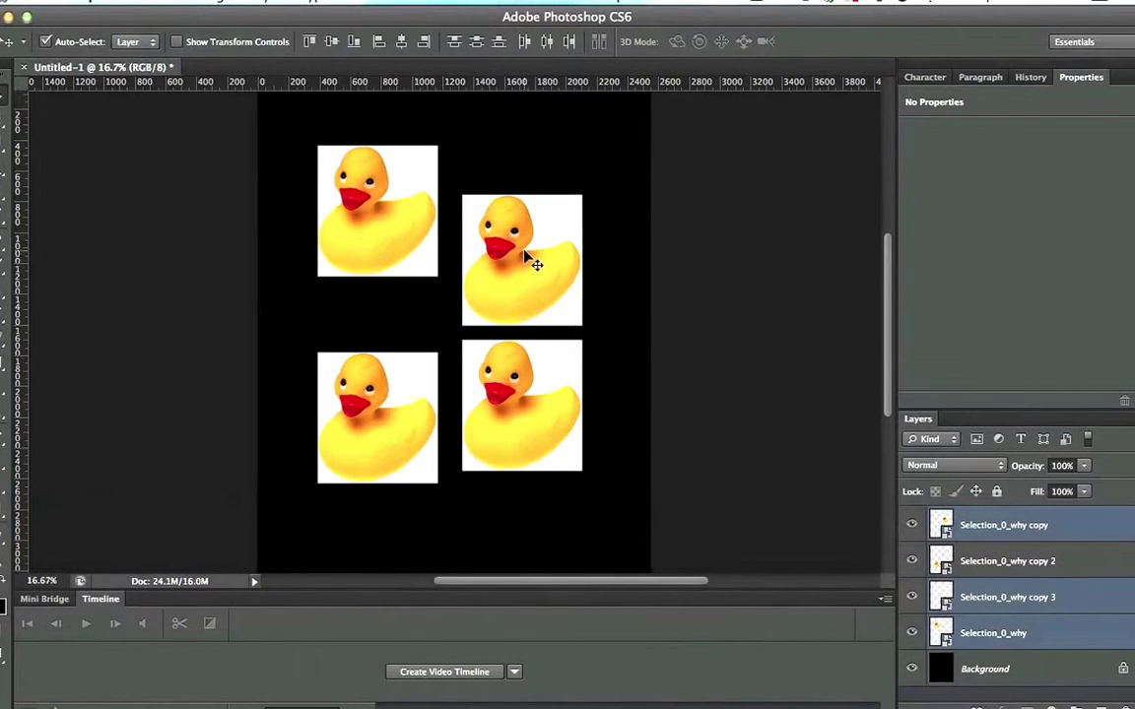
left_click_drag(532, 263, 529, 289)
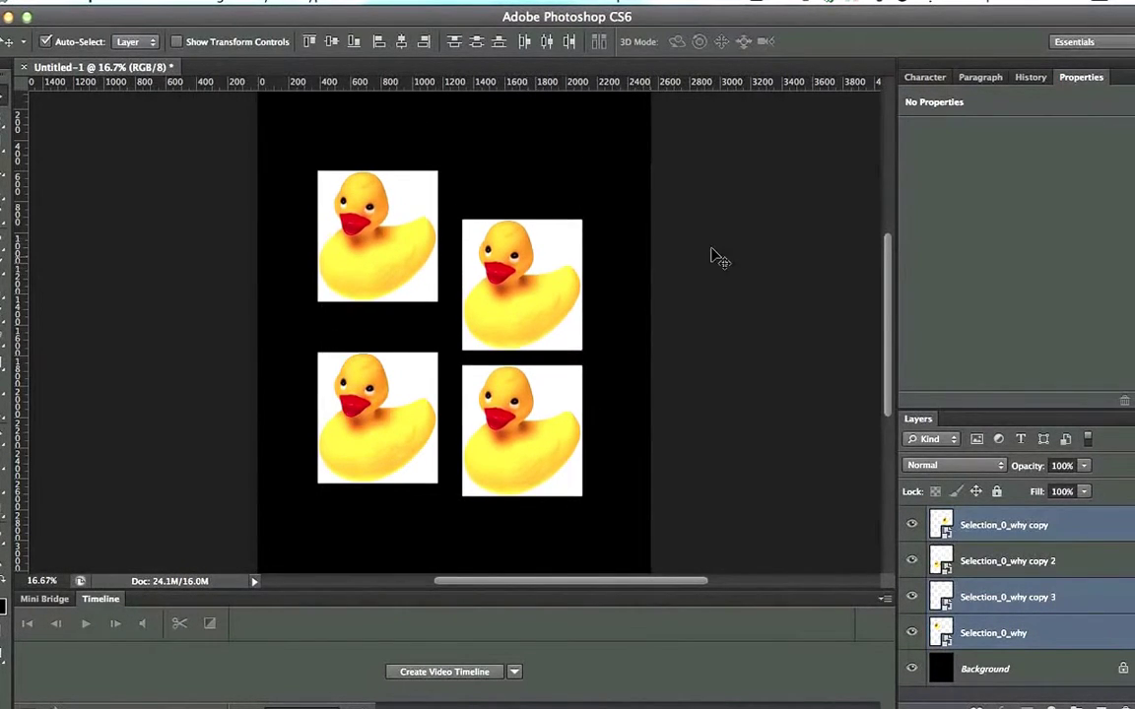
left_click(717, 257)
Choose the Selection_0_why copy layer for the upper-right duck, and stack both upper ducks over the lower-right duck
right_click(514, 266)
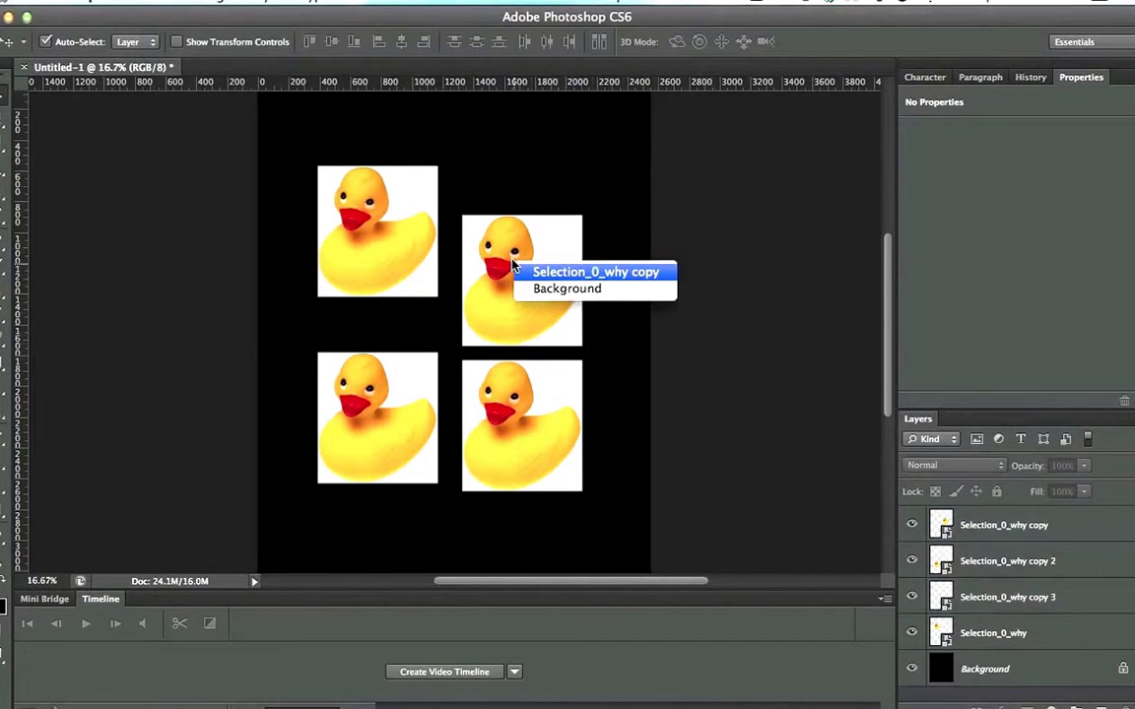
left_click(539, 277)
left_click_drag(540, 279, 552, 359)
left_click_drag(379, 253, 557, 385)
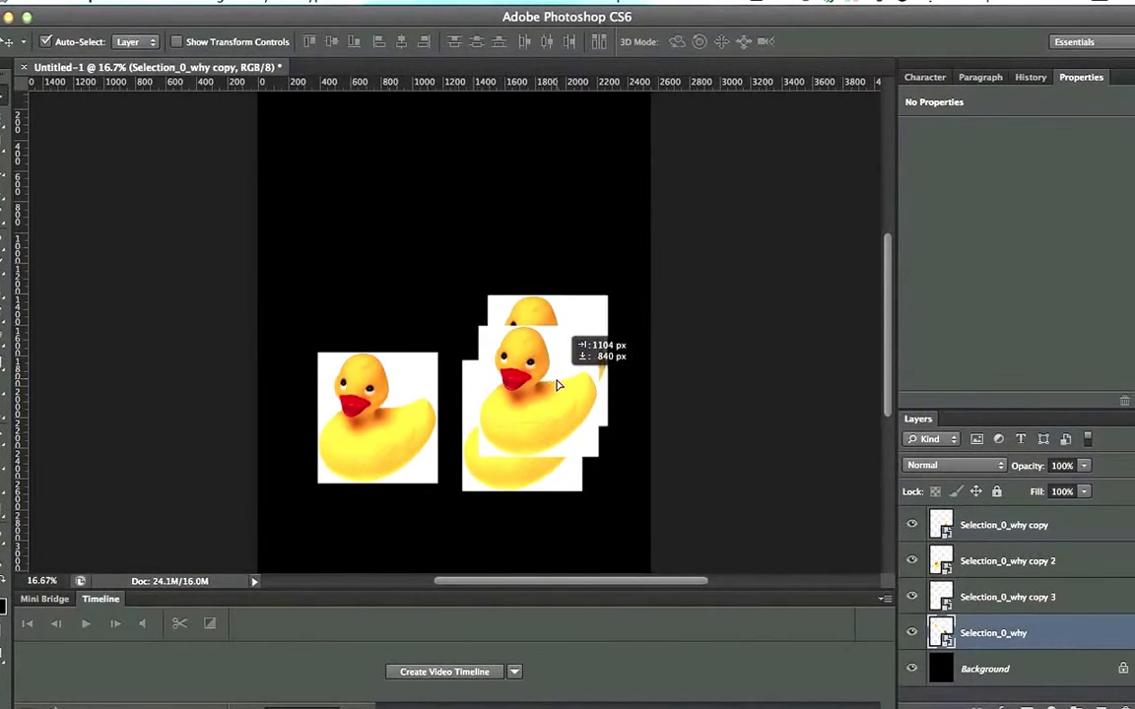
Pick Selection_0_why from the layers beneath the stacked ducks, and pull the frontmost duck up and left off the stack
right_click(540, 397)
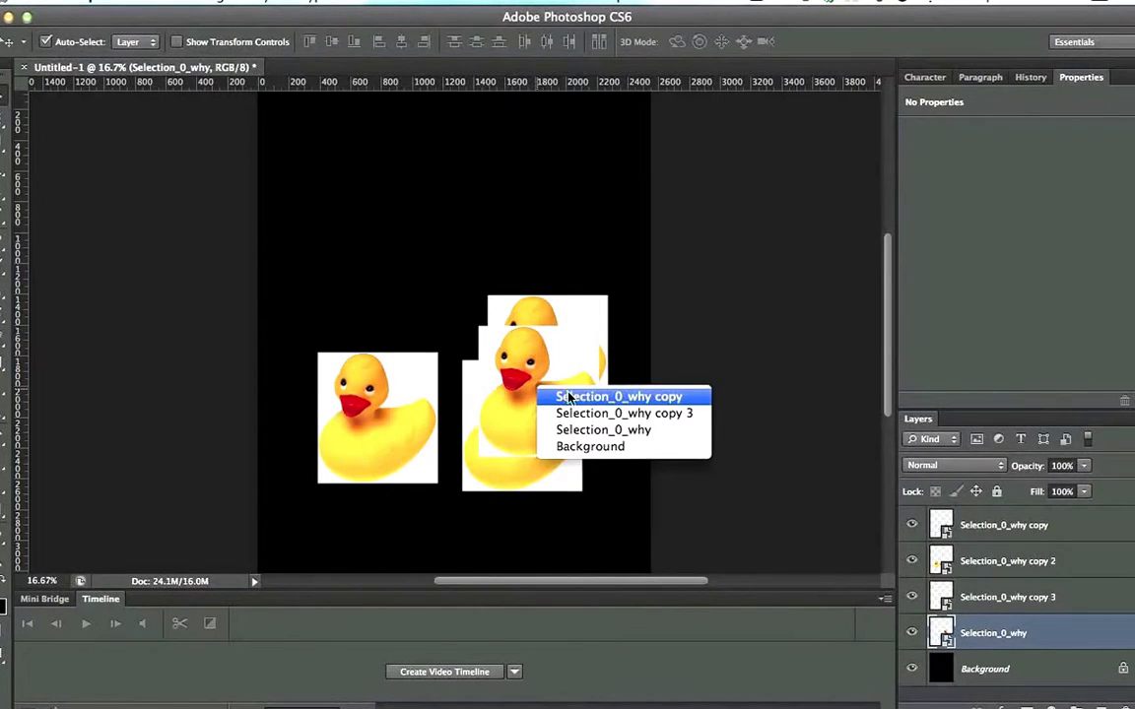
left_click(601, 431)
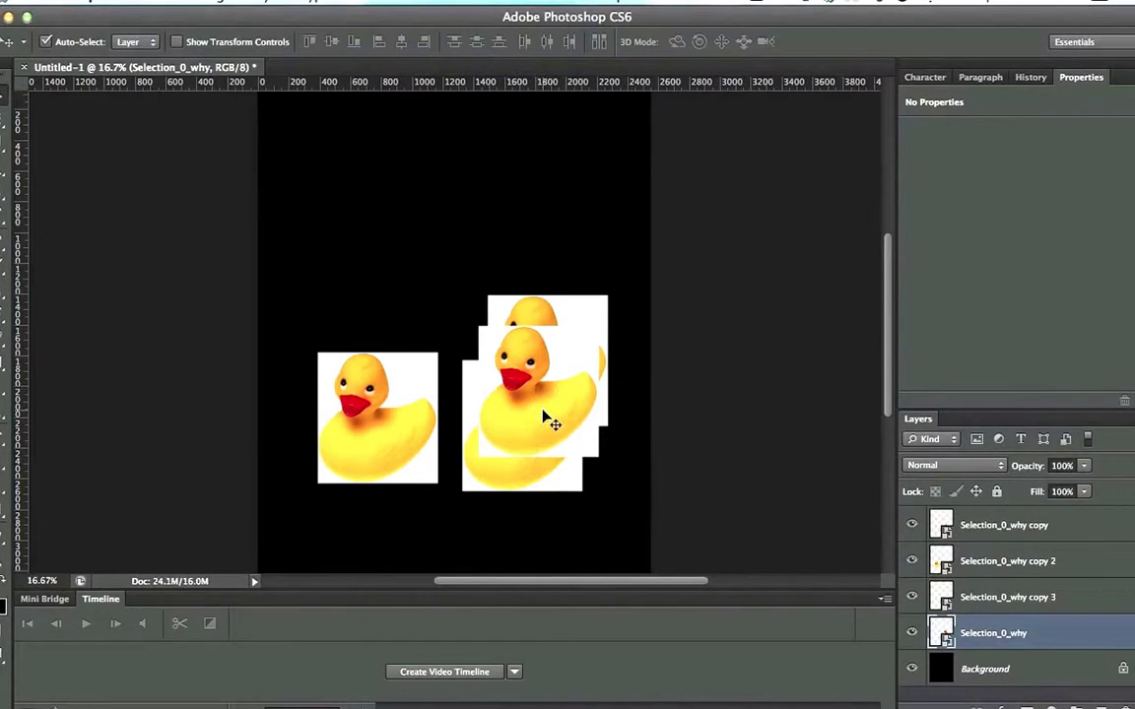
left_click_drag(547, 347, 514, 304)
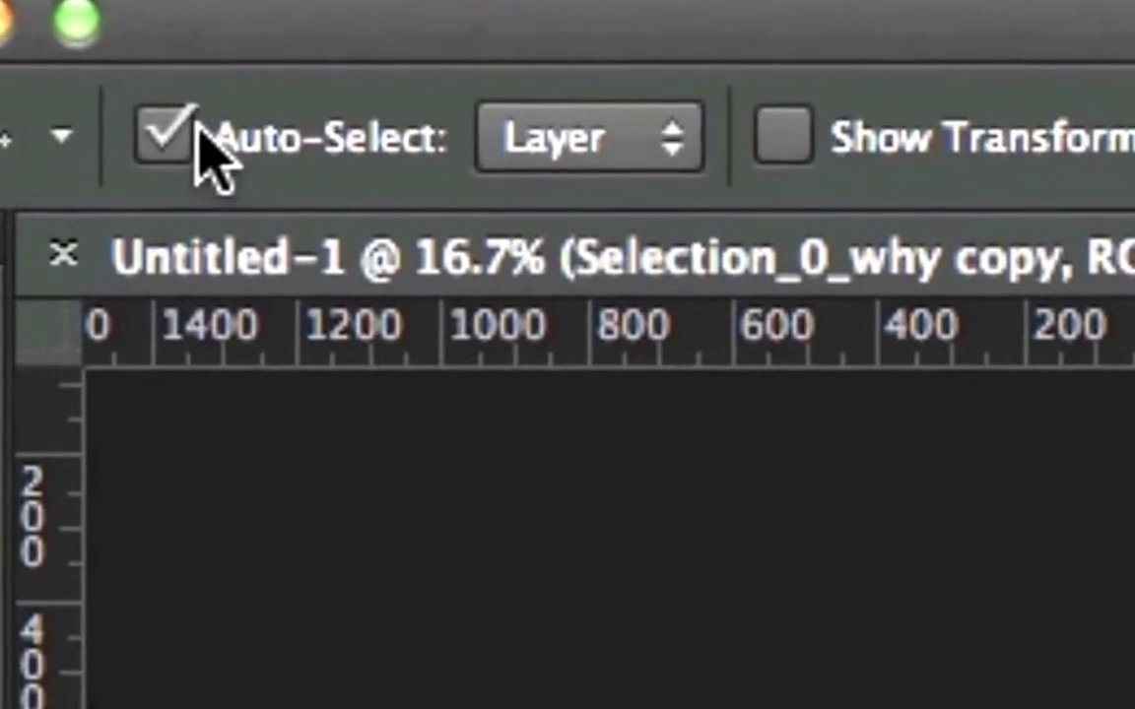
Turn off Auto-Select and move the Selection_0_why copy duck into the upper part of the canvas
left_click(172, 136)
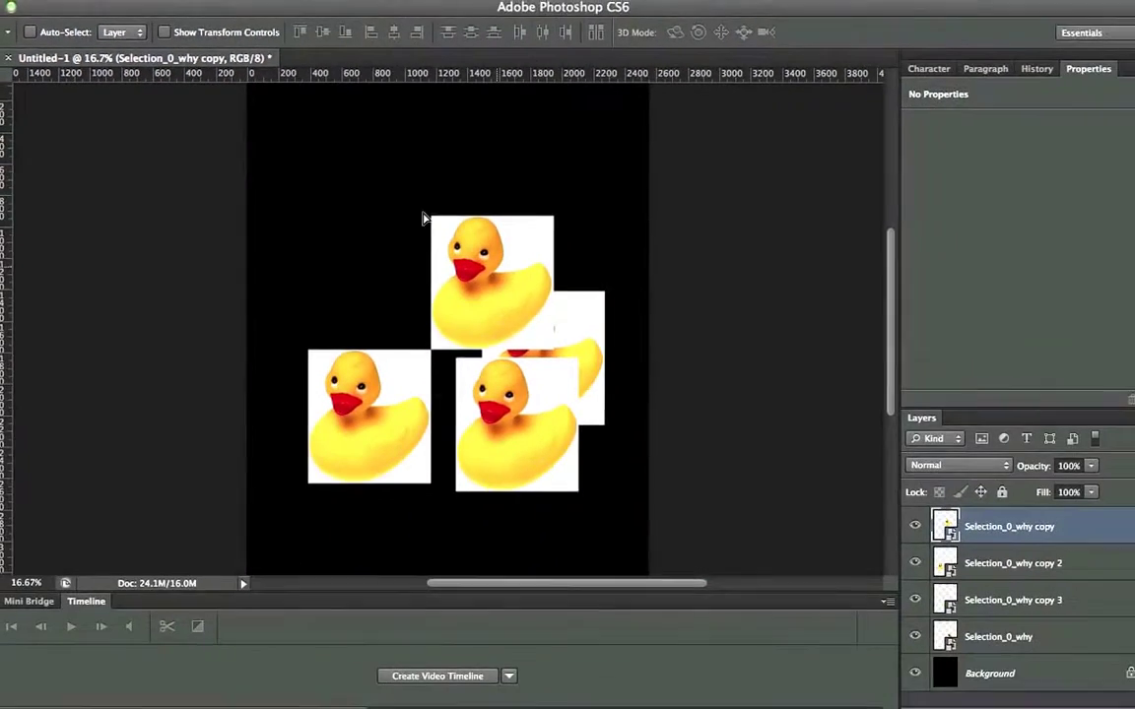
left_click_drag(514, 305, 465, 237)
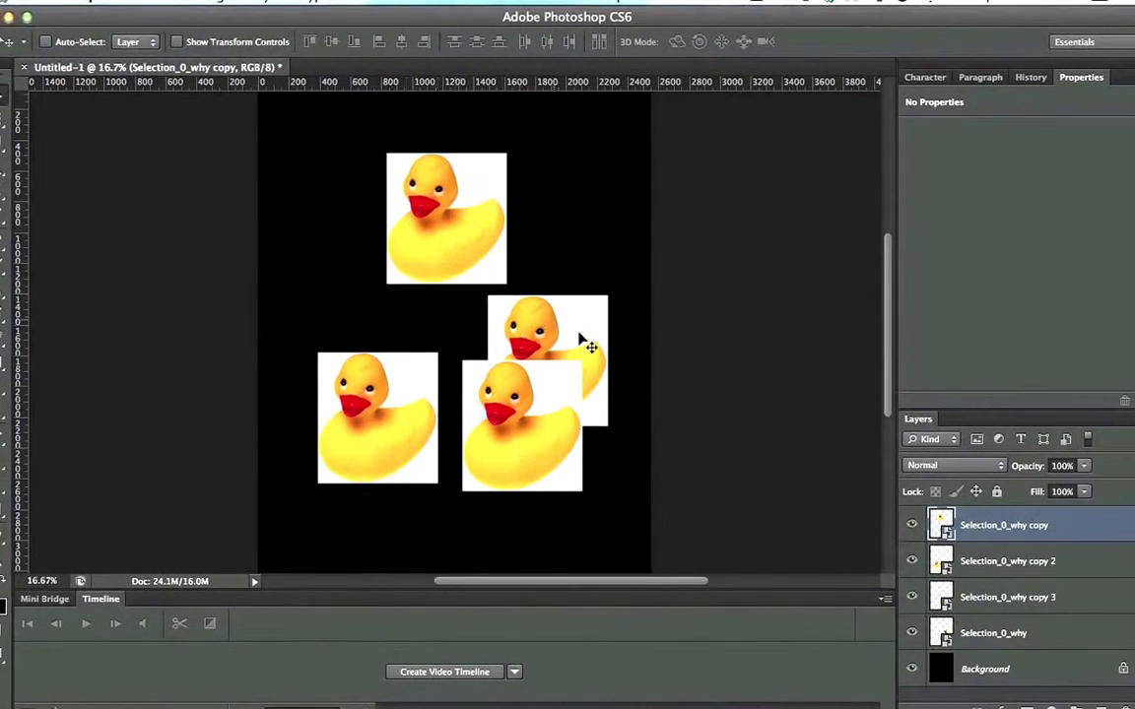
mouse_move(553, 332)
left_mouse_down()
mouse_move(582, 376)
mouse_move(581, 393)
mouse_move(541, 335)
left_mouse_up()
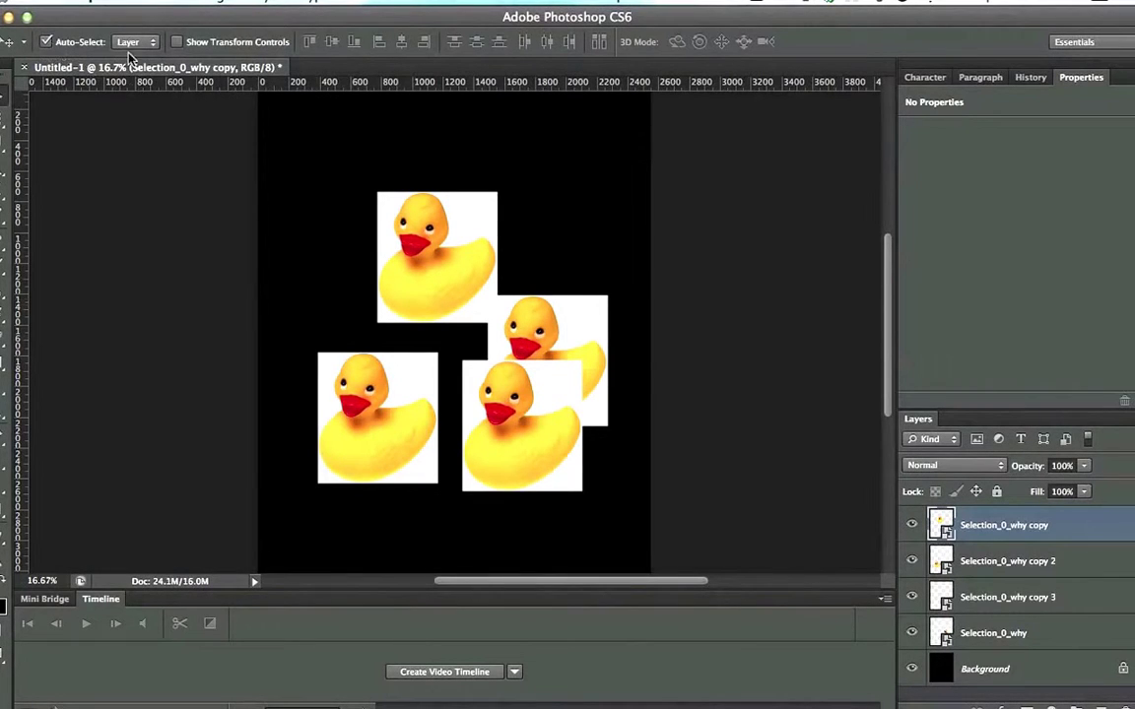
With Auto-Select on, move the partly covered duck to the canvas's upper right and group its layer with copy 2 and copy 3
left_click_drag(544, 341, 547, 177)
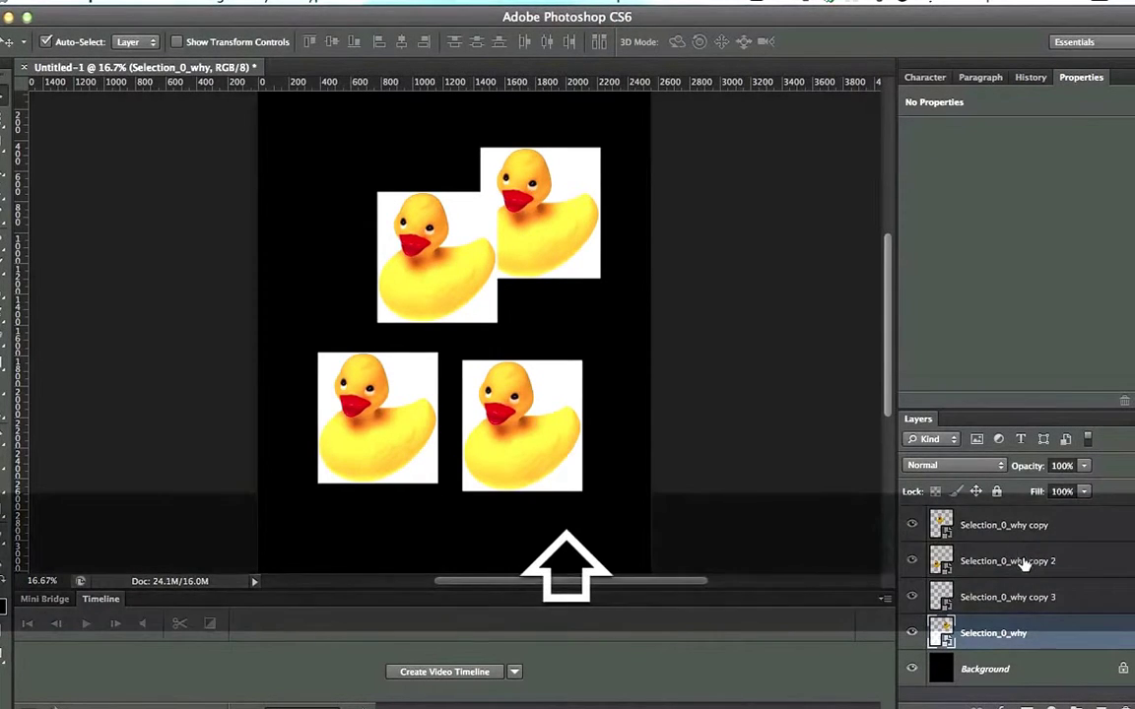
left_click(1023, 561, "shift")
key("super+g")
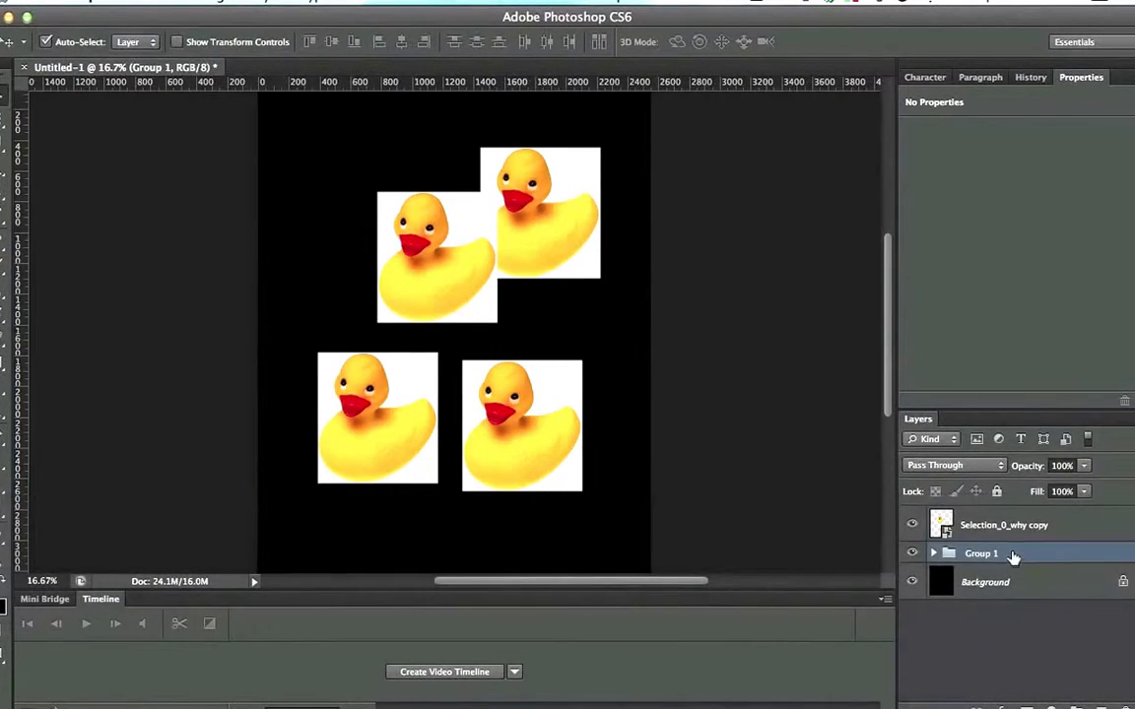
Set Auto-Select to Group, shift the three grouped ducks slightly, and move the ungrouped duck to the canvas's upper left
left_click(138, 41)
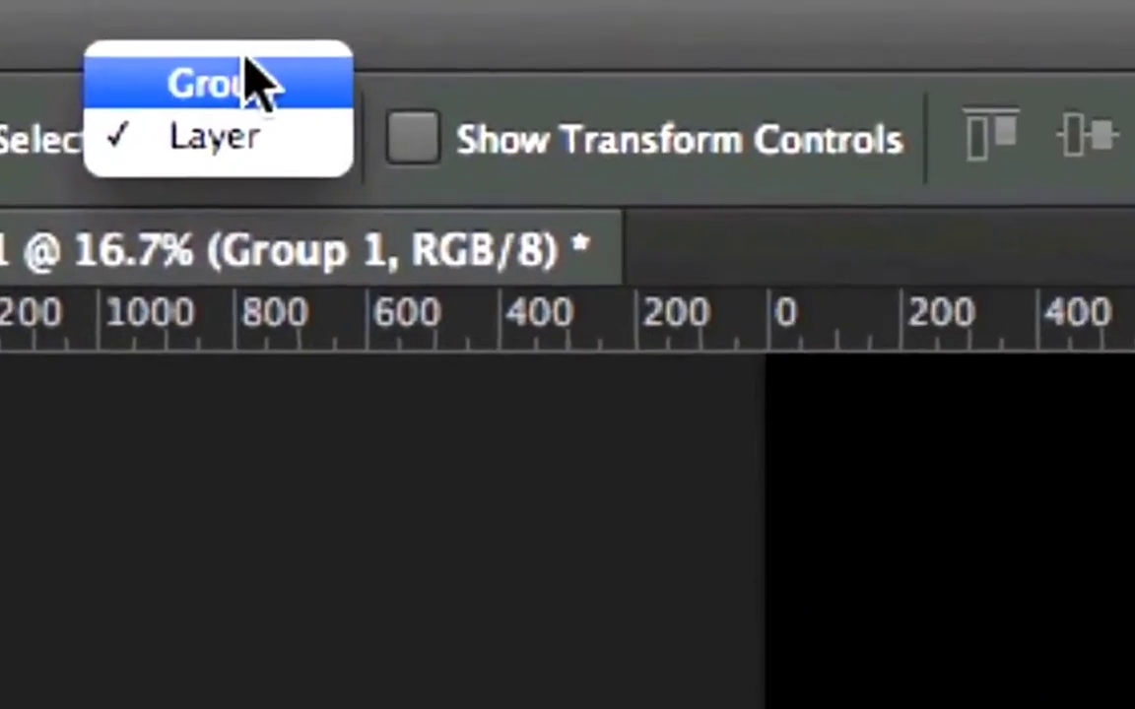
left_click(248, 74)
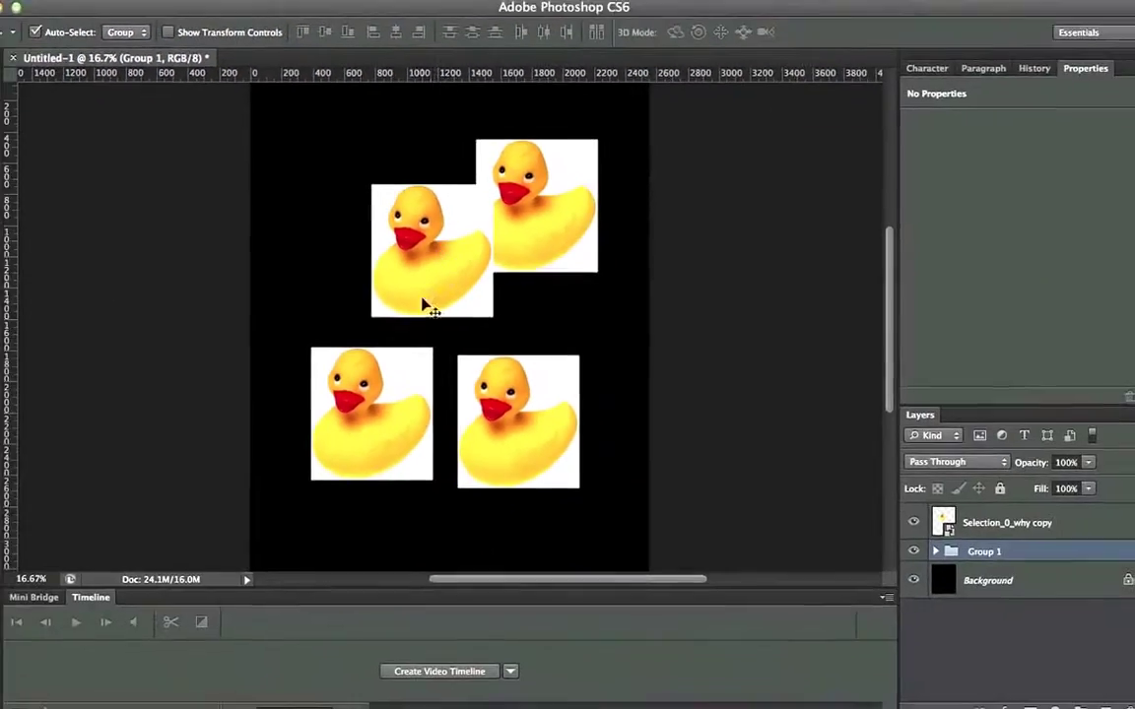
mouse_move(394, 399)
left_mouse_down()
mouse_move(349, 452)
mouse_move(426, 402)
mouse_move(384, 420)
left_mouse_up()
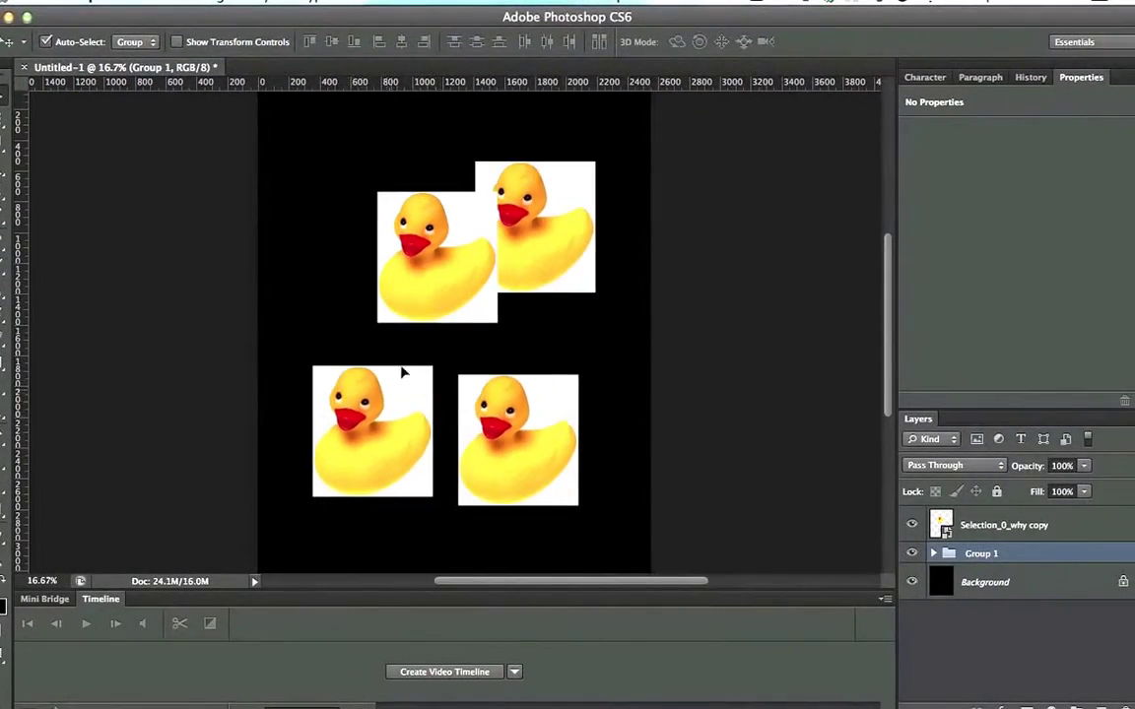
left_click_drag(385, 218, 316, 175)
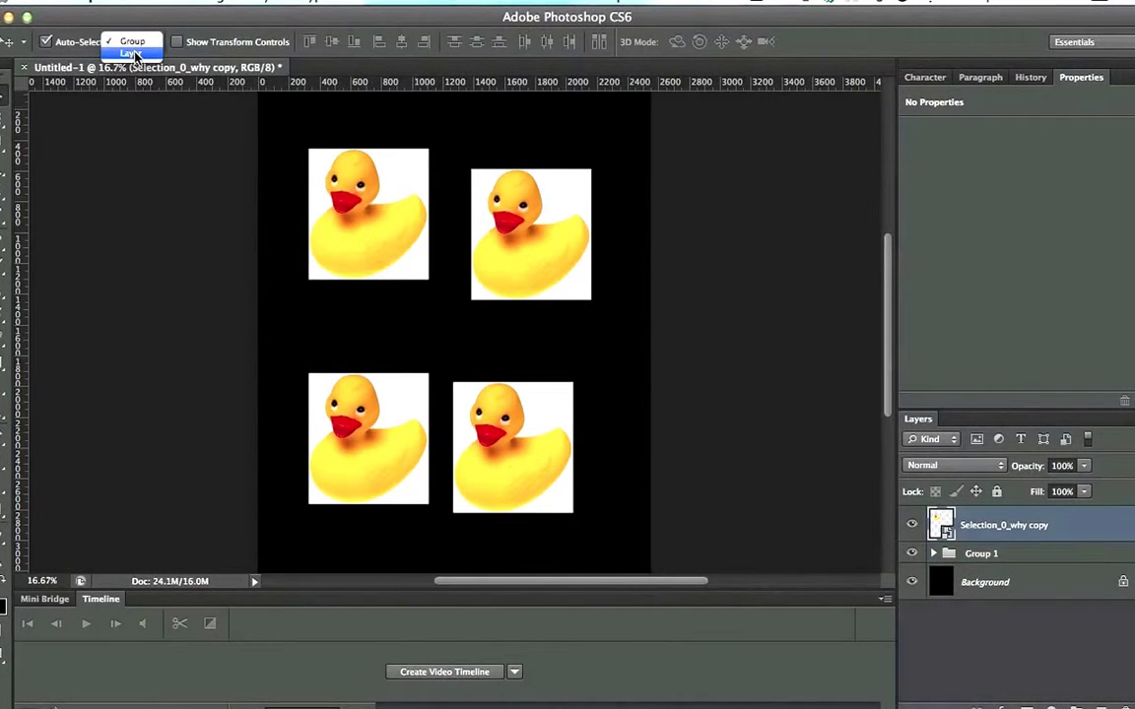
Set Auto-Select to Layer and align the top edges of the two upper ducks
left_click(131, 53)
mouse_move(477, 223)
left_mouse_down()
mouse_move(552, 314)
mouse_move(460, 255)
mouse_move(473, 230)
mouse_move(446, 187)
mouse_move(493, 221)
left_mouse_up()
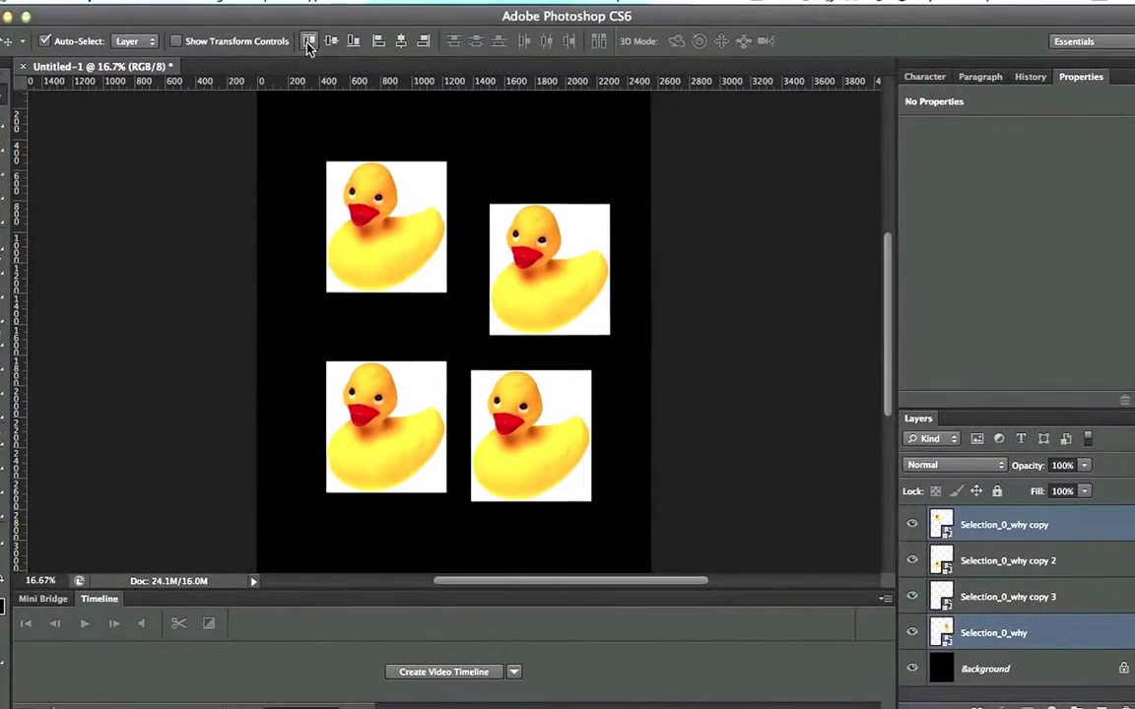
left_click(202, 30)
Shift the lower-right duck up and left, align its right edge with the upper-right duck, and deselect both layers
left_click(482, 397)
left_click_drag(482, 397, 448, 376)
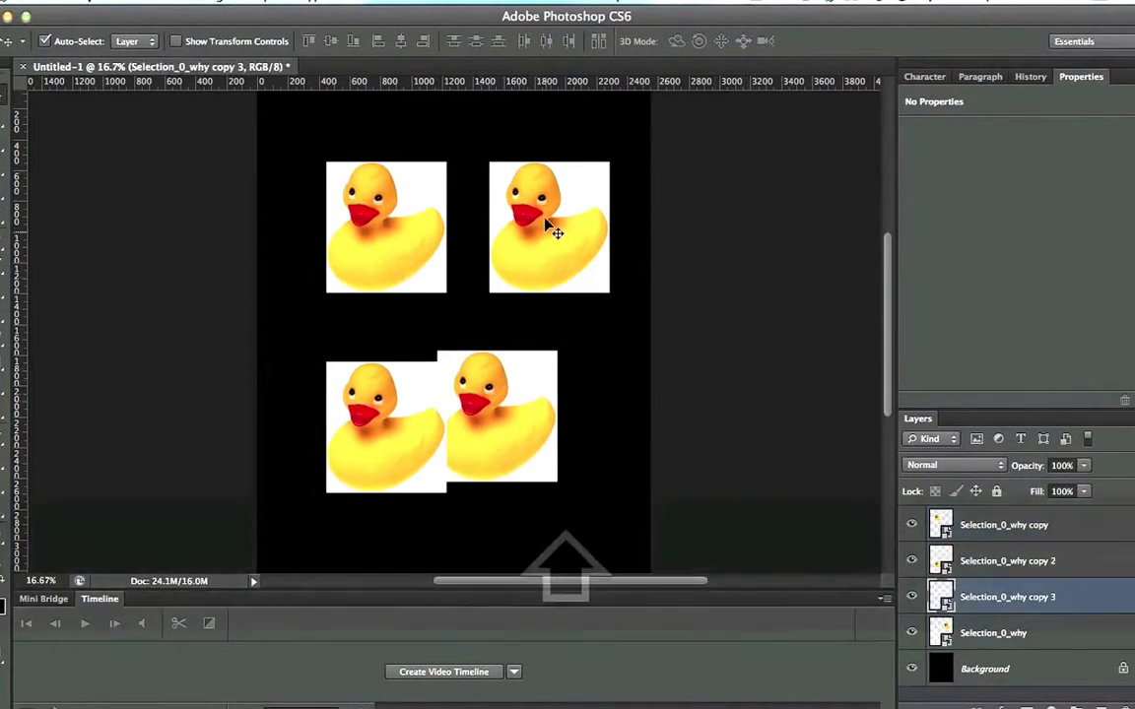
left_click(489, 195, "shift")
left_click(421, 49)
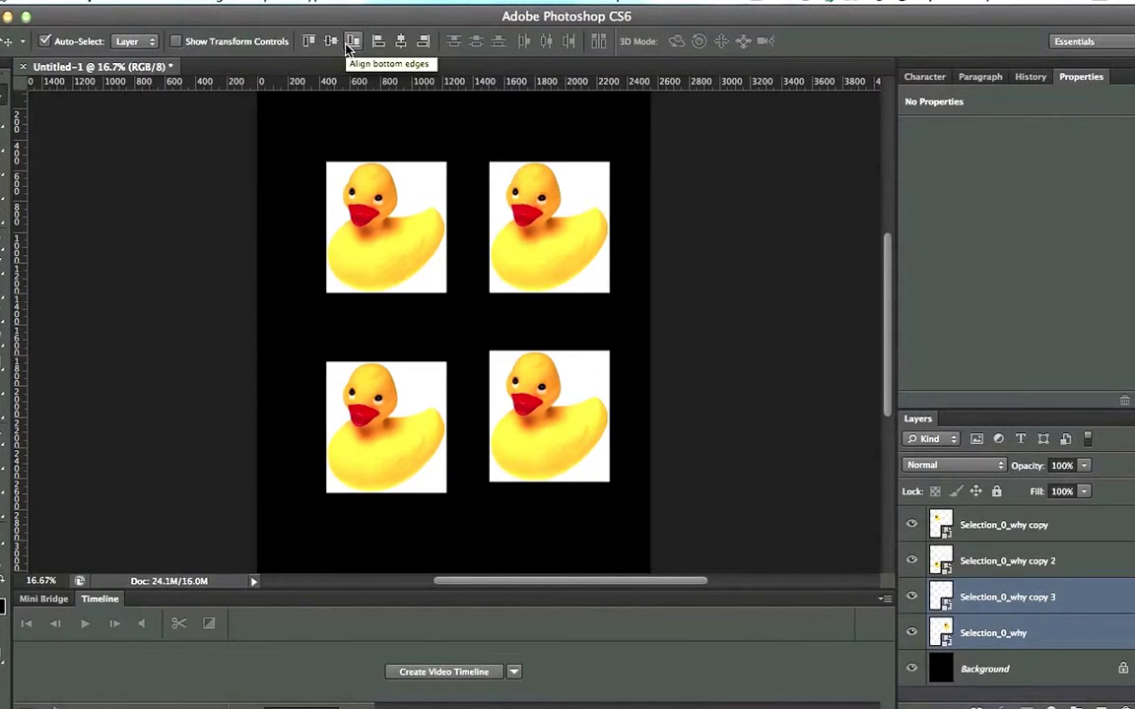
left_click(550, 148)
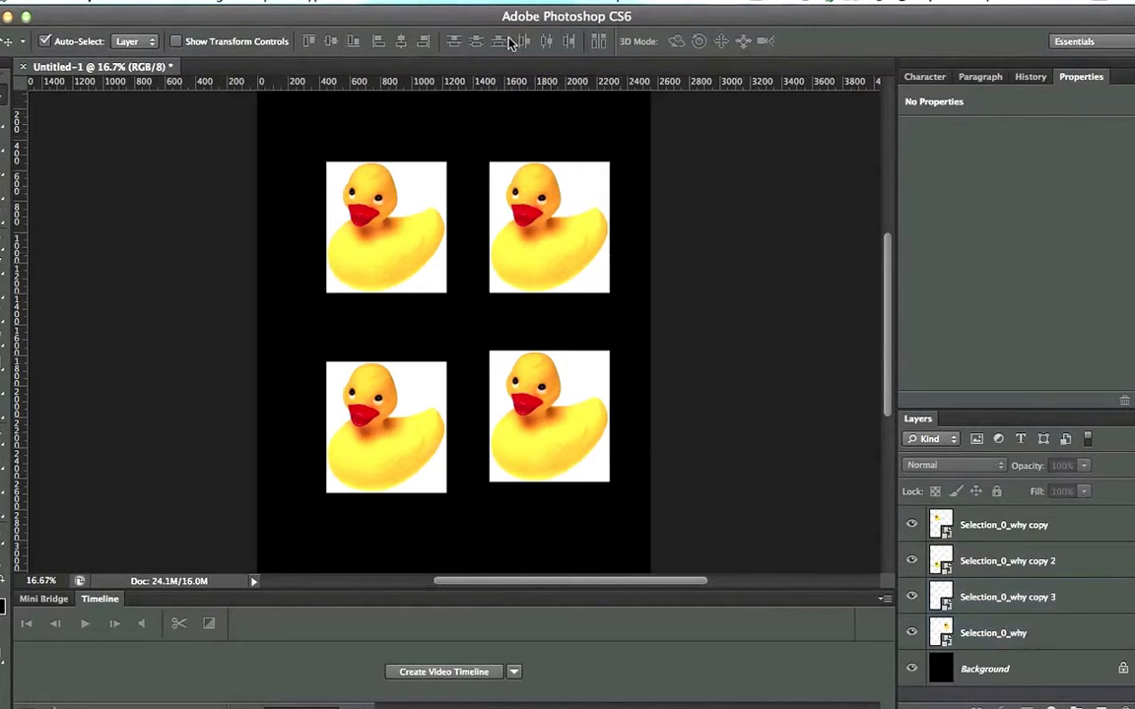
Select both upper ducks and the lower-right duck, and distribute them by horizontal centers and by bottom edges
left_click(441, 249)
left_click(549, 263, "shift")
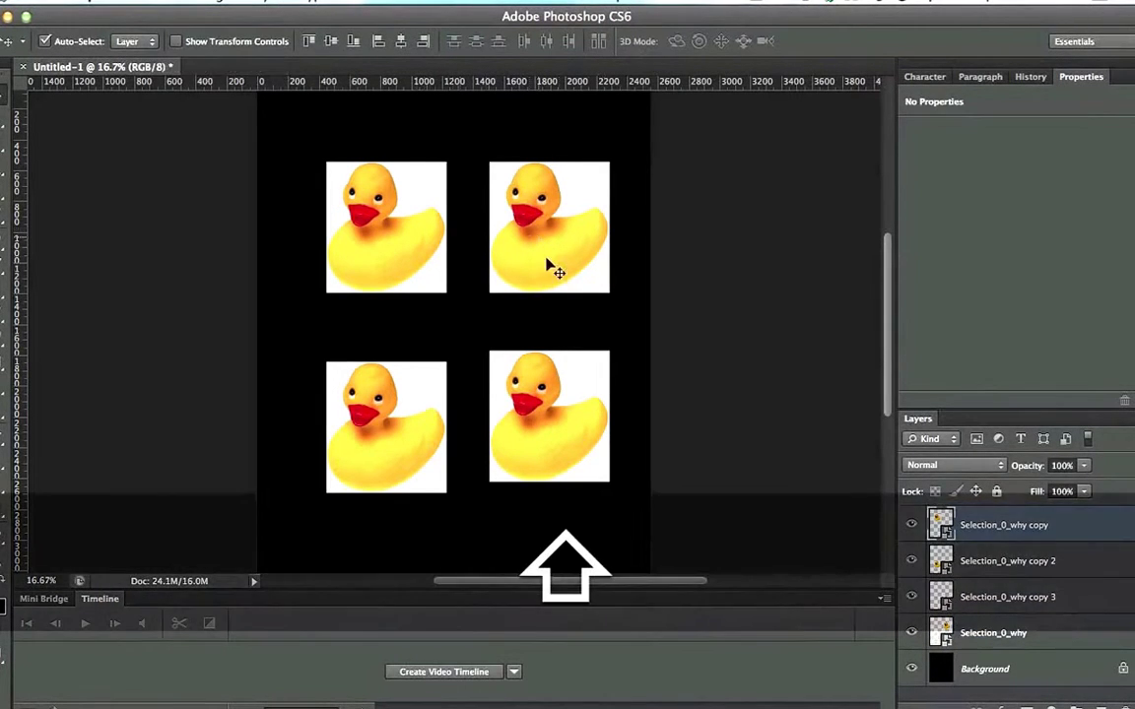
left_click(562, 417, "shift")
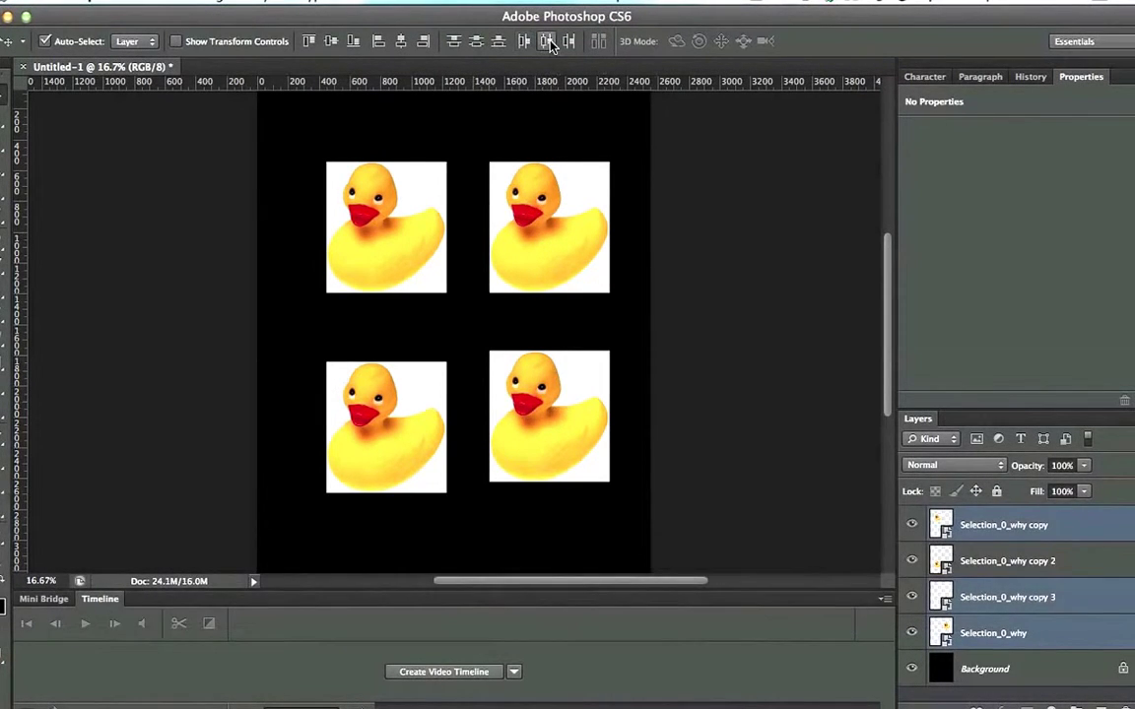
left_click(548, 43)
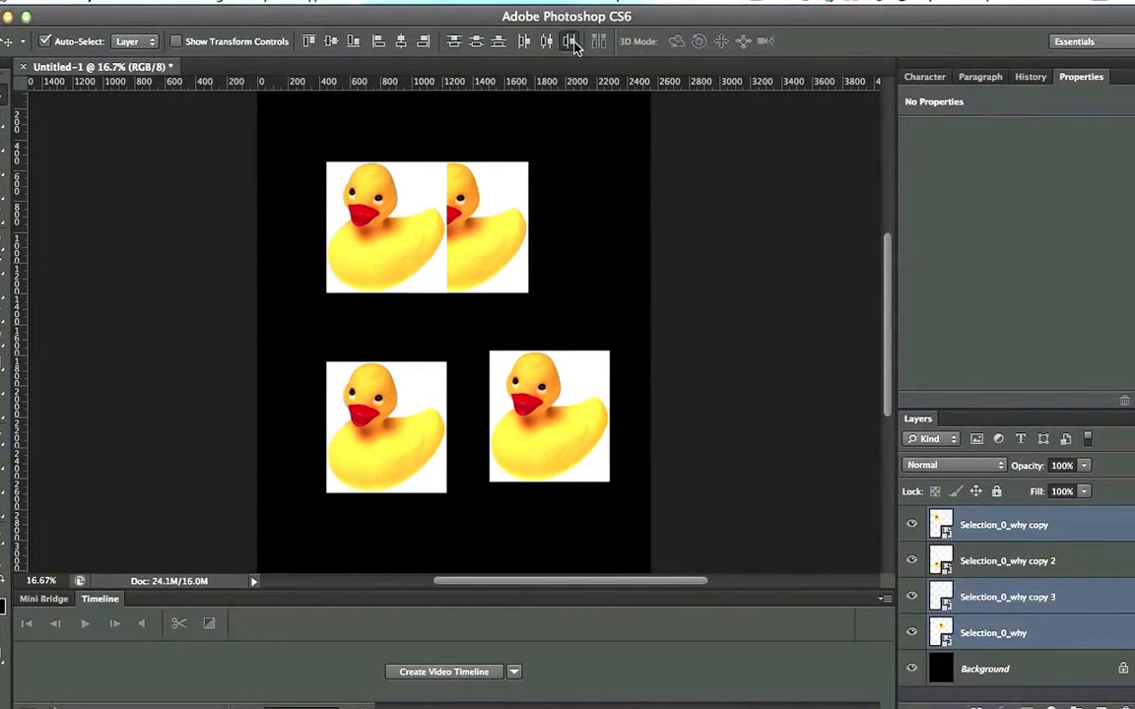
left_click(499, 43)
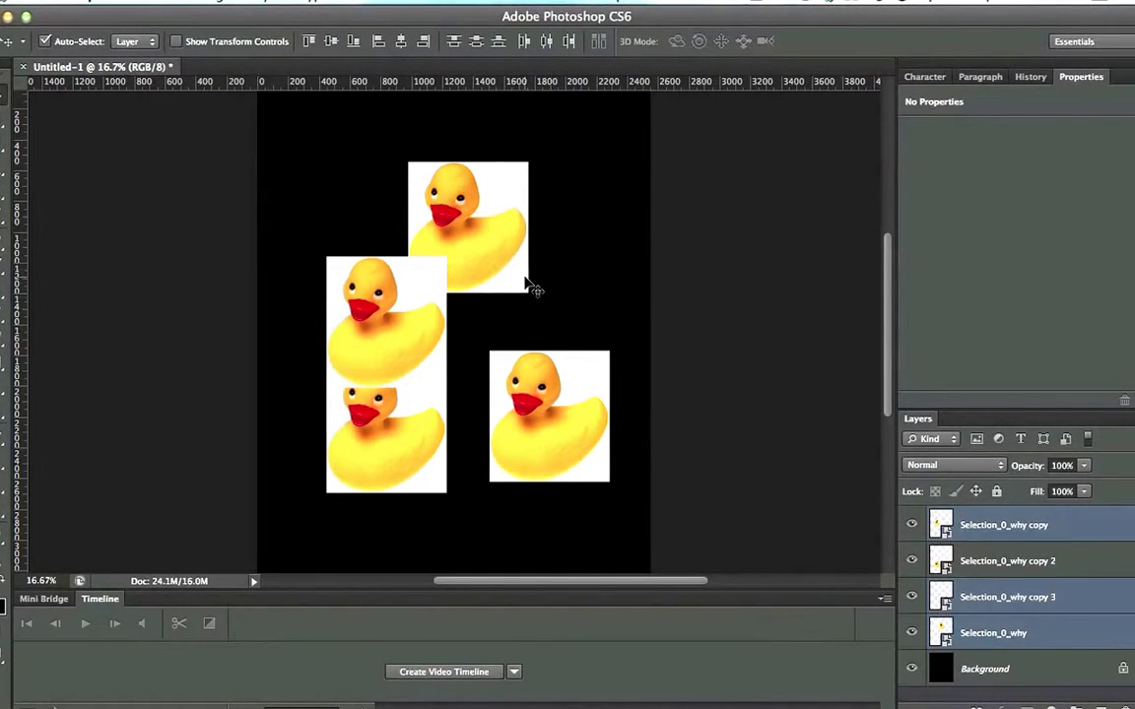
Rearrange the ducks into two rows of two, with Selection_0_why at the upper left and Selection_0_why copy at the upper right
left_click_drag(352, 321, 340, 197)
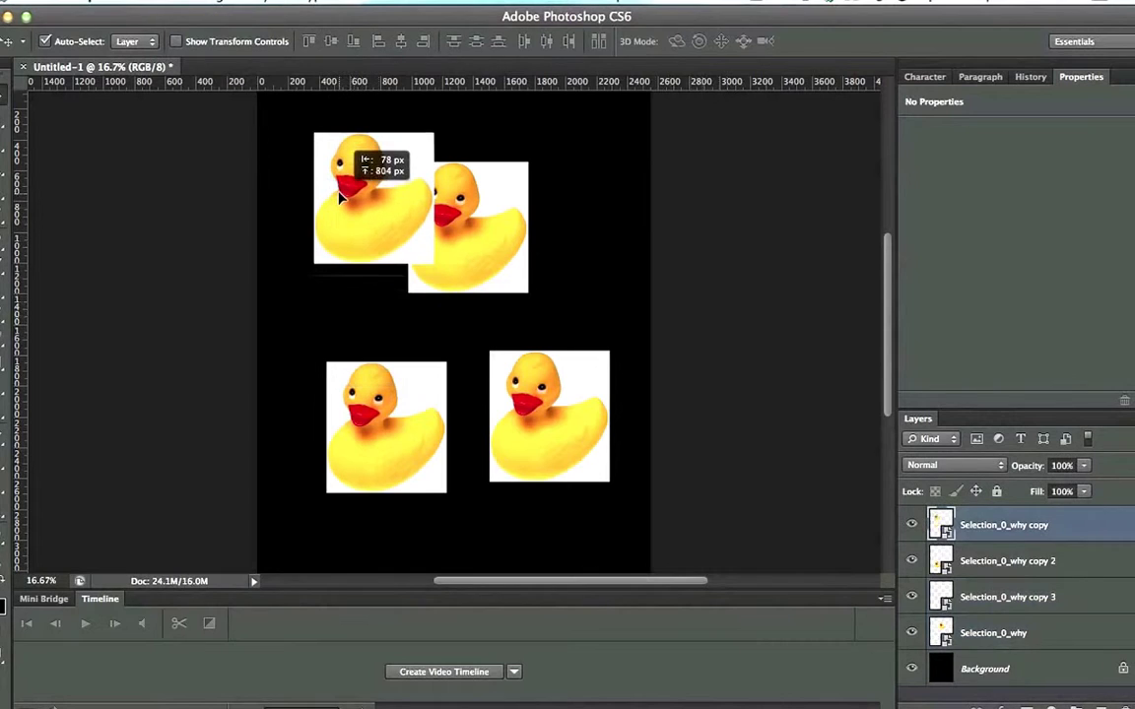
left_click_drag(413, 187, 577, 250)
left_click_drag(450, 182, 368, 172)
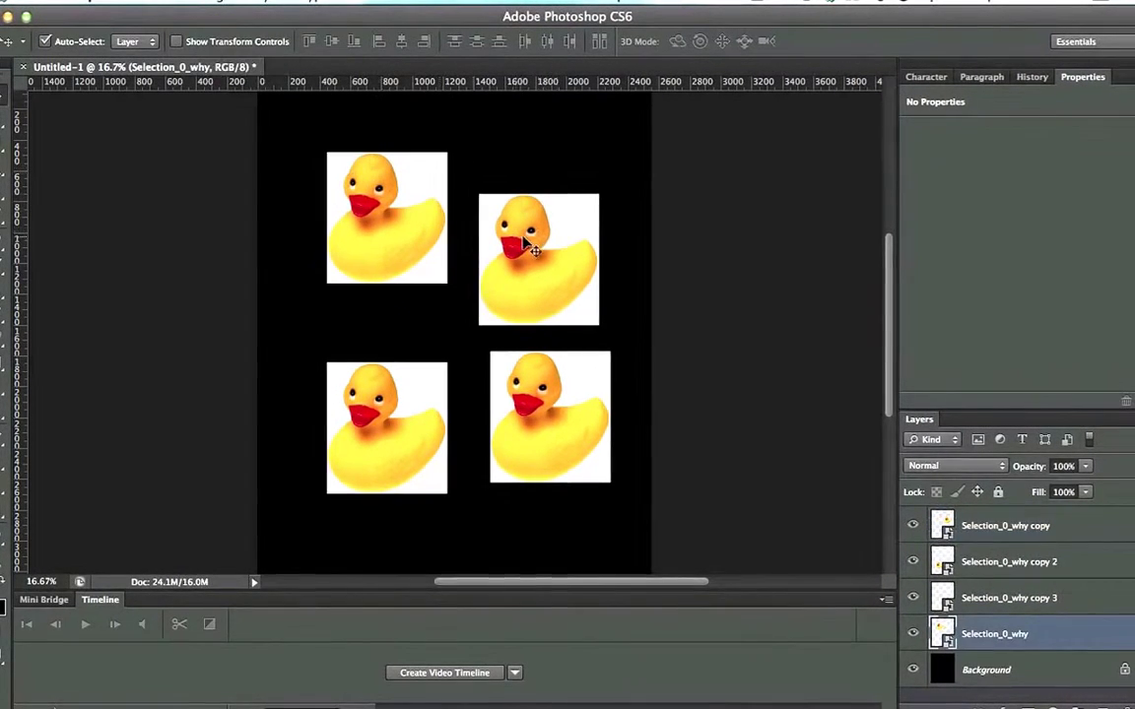
left_click_drag(529, 245, 536, 239)
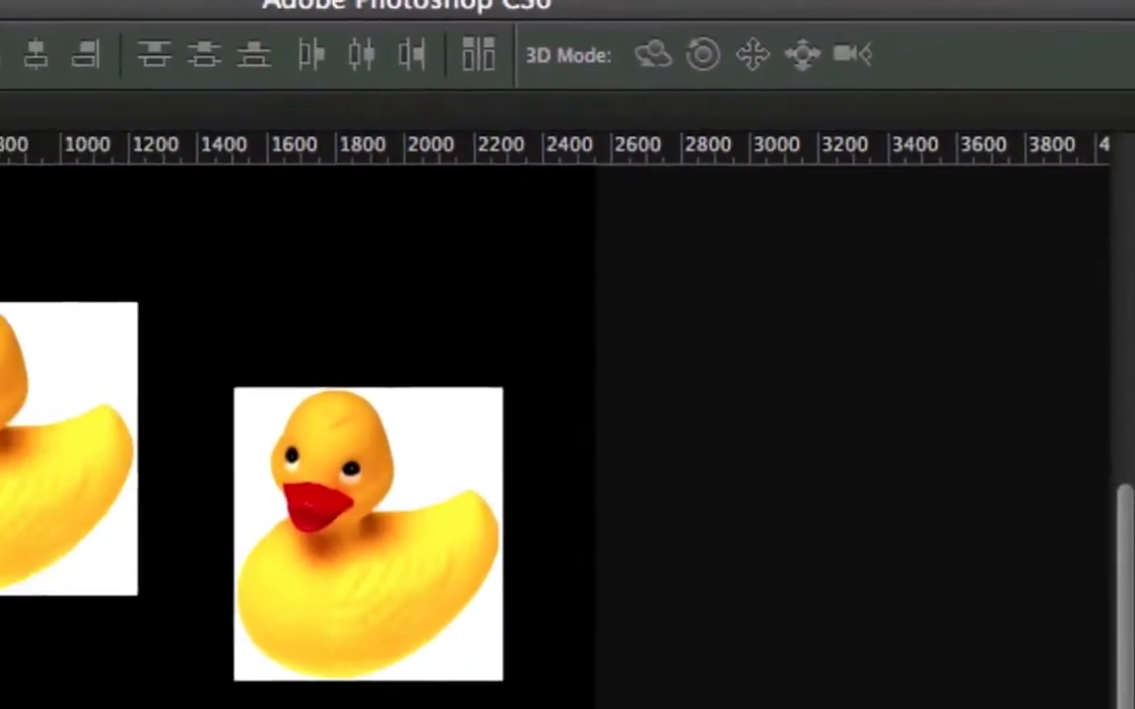
Create a new 3D postcard mesh from the Selection_0_why copy layer
left_click(220, 2)
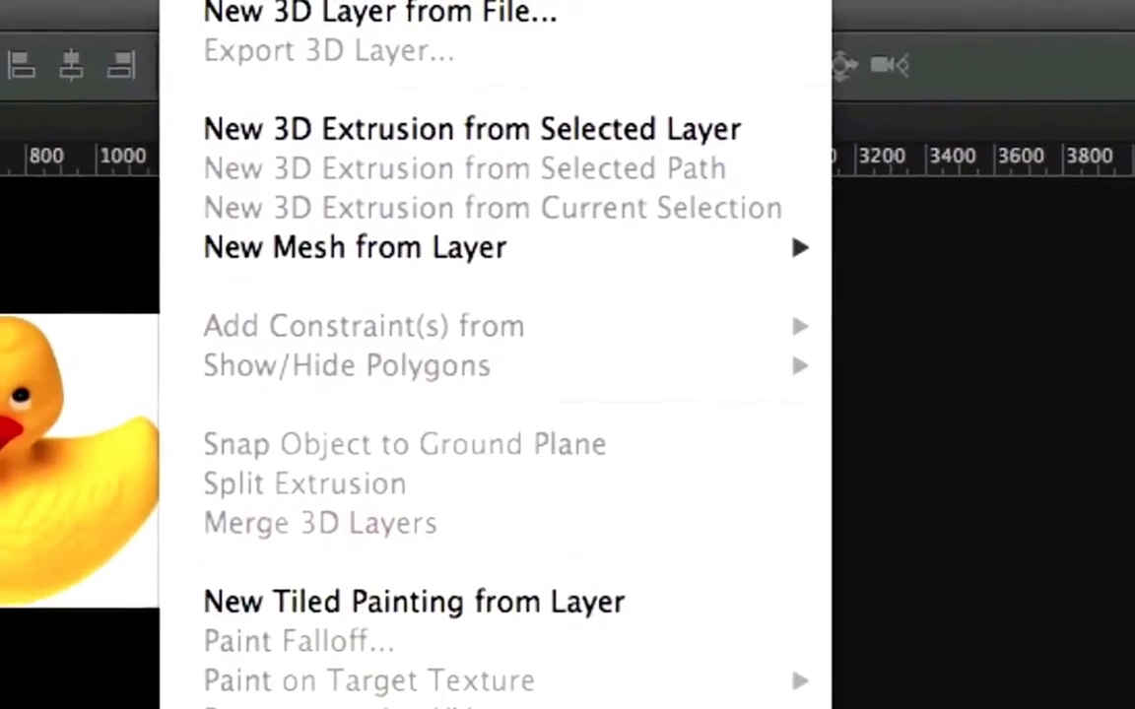
mouse_move(412, 285)
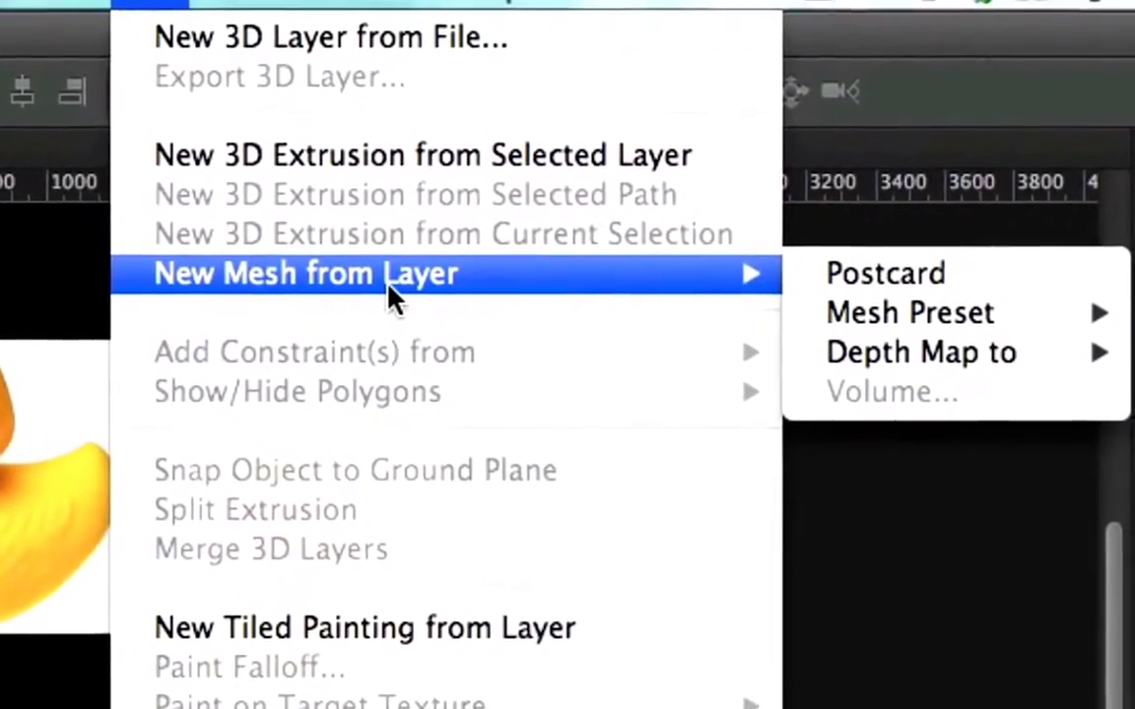
left_click(894, 296)
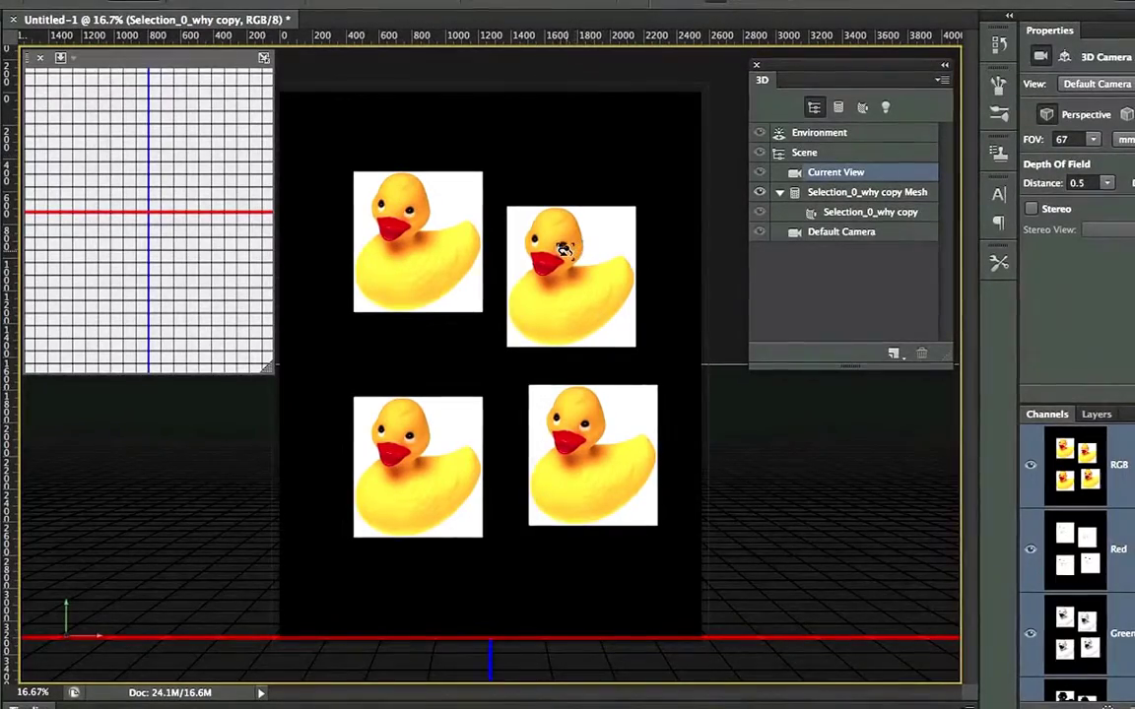
Orbit the 3D view of the upper-right duck postcard to an oblique angle, and pan it up and to the right
left_click_drag(568, 251, 699, 285)
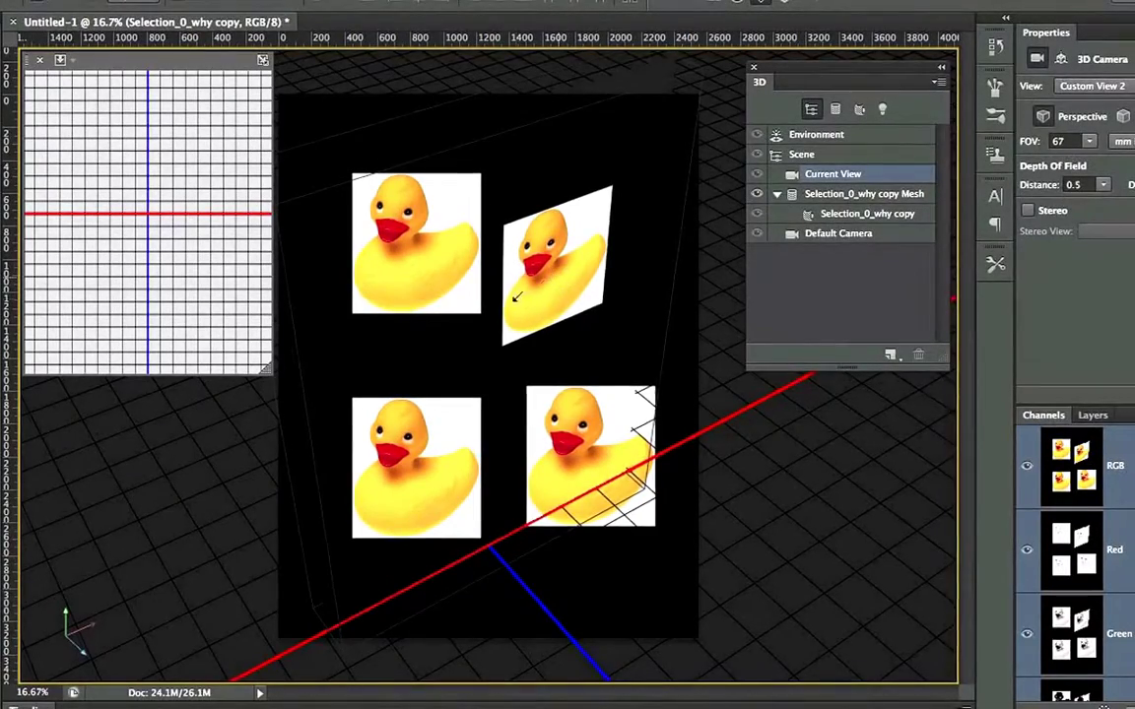
left_click_drag(515, 296, 608, 182)
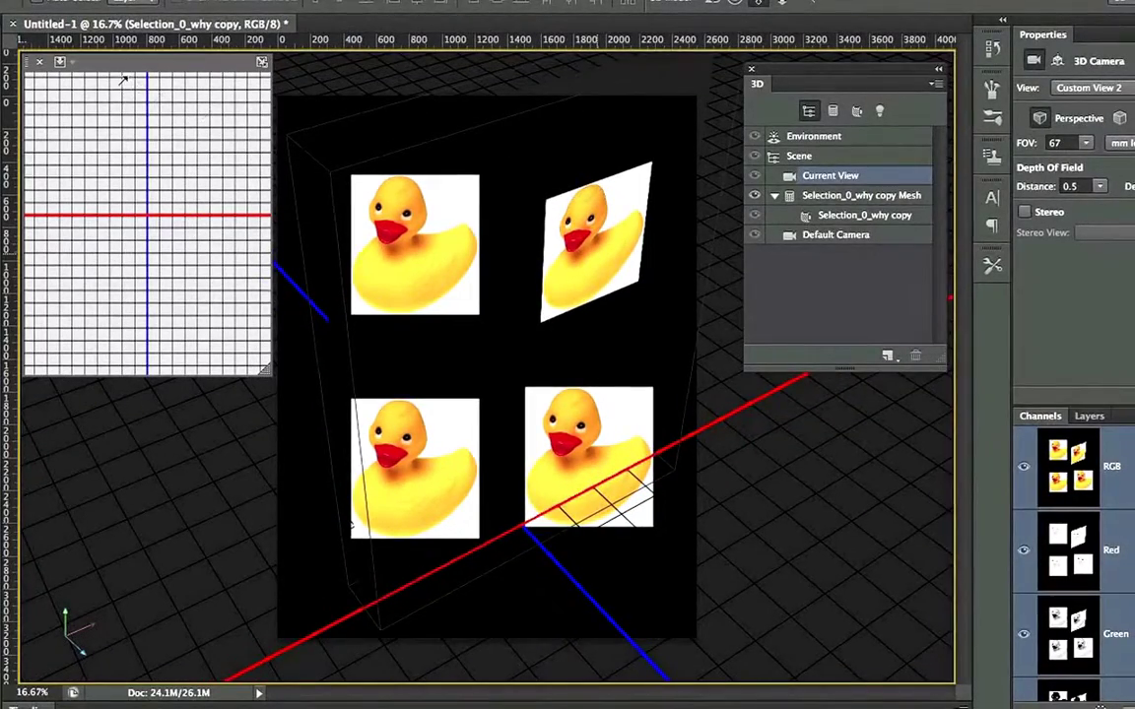
Display the layer list, shift the upper-left duck slightly down, and reselect the 3D duck postcard layer and its mesh
left_click(1088, 416)
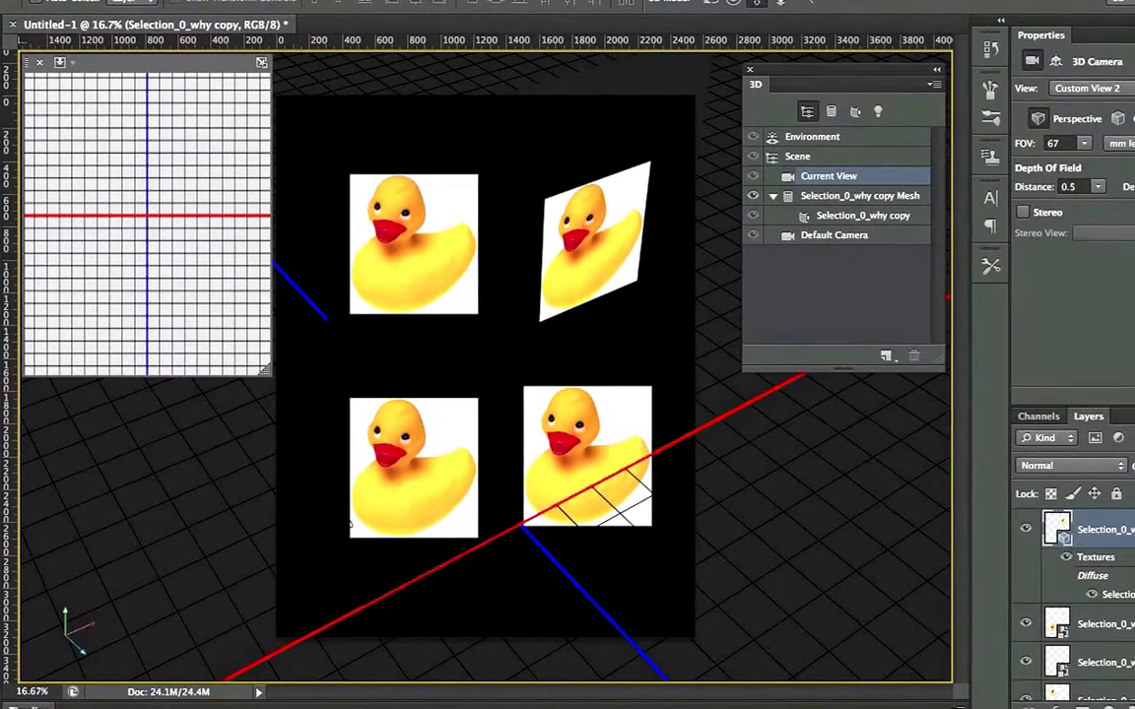
key("alt+bracketleft")
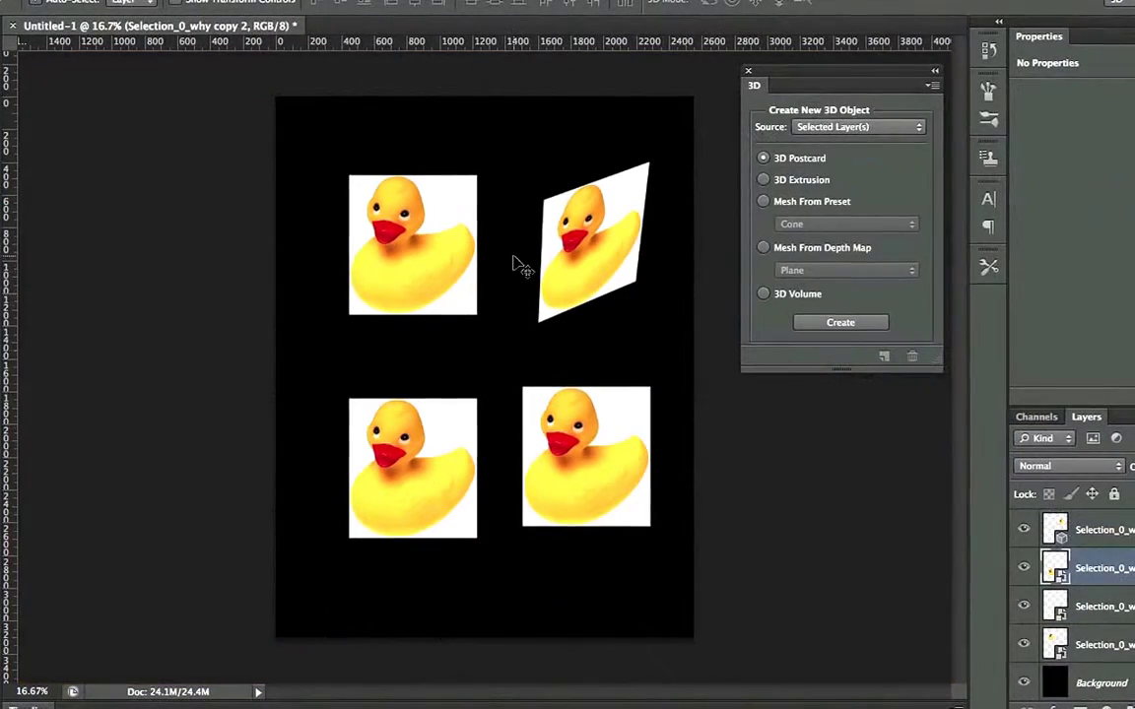
left_click_drag(389, 223, 393, 244)
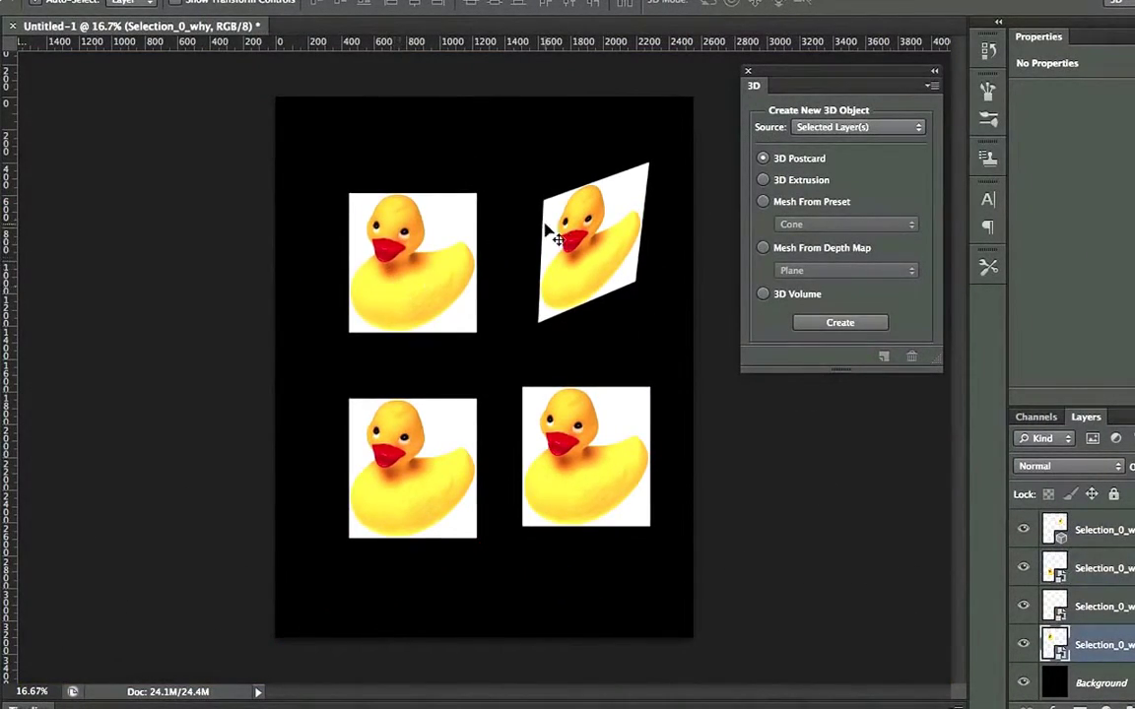
left_click(583, 236)
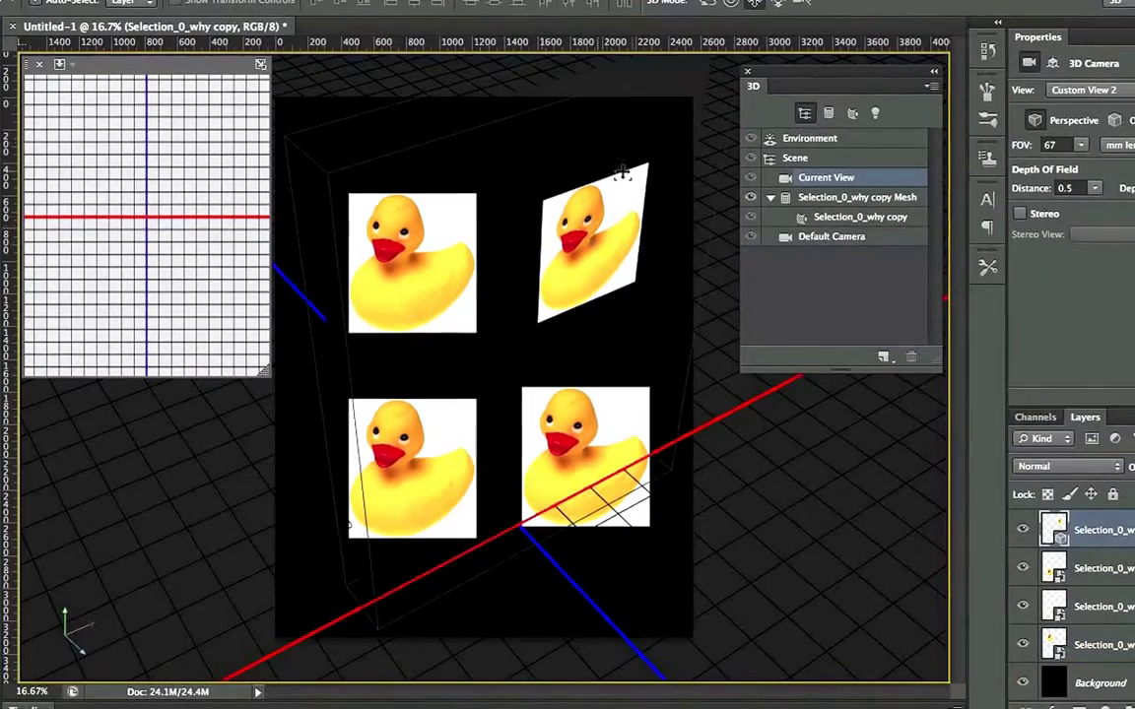
left_click(459, 306)
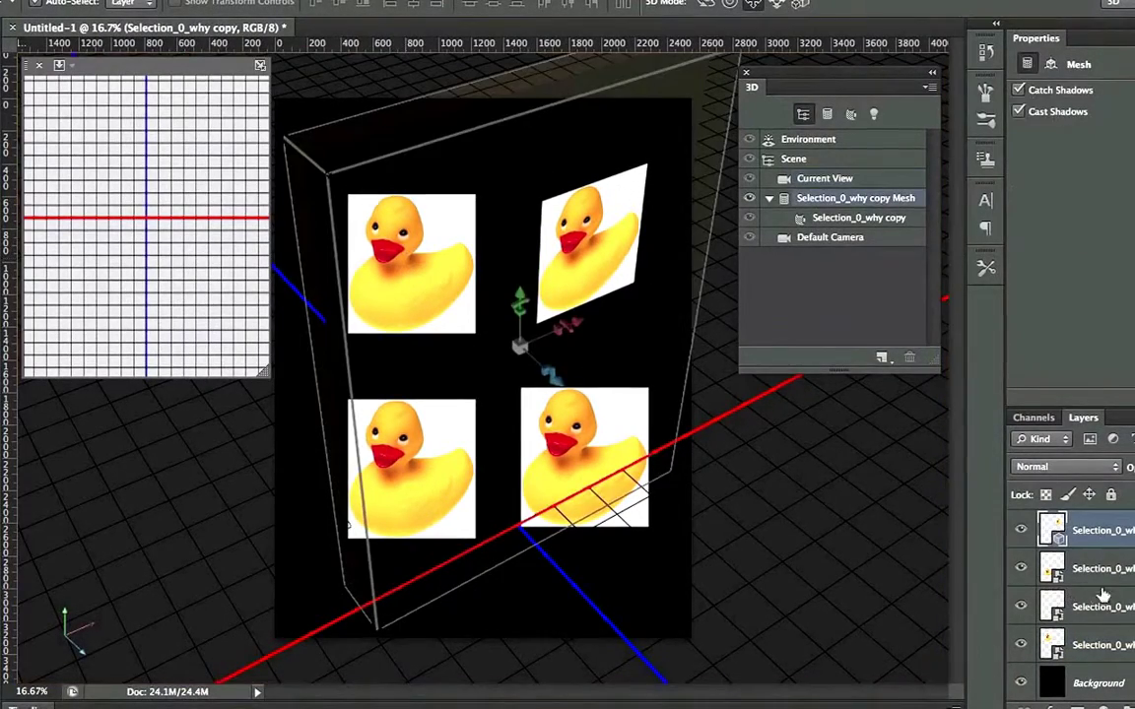
Leave the 3D layer, shift the upper-left duck down and left, and move both lower ducks up and left
left_click(1101, 576)
left_click_drag(391, 226, 382, 259)
left_click_drag(418, 430, 408, 397)
left_click_drag(579, 452, 536, 431)
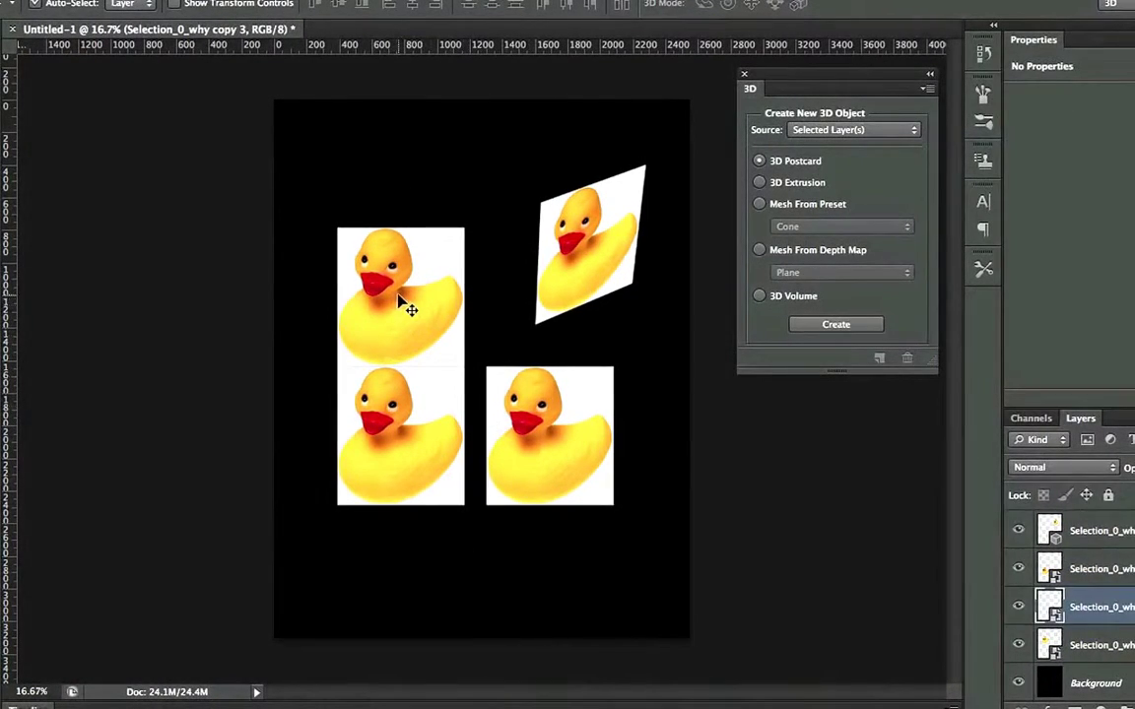
Duplicate the upper-left duck with the copy placed up and to the right, and shift the lower-left duck slightly down and left
left_click_drag(406, 307, 455, 223)
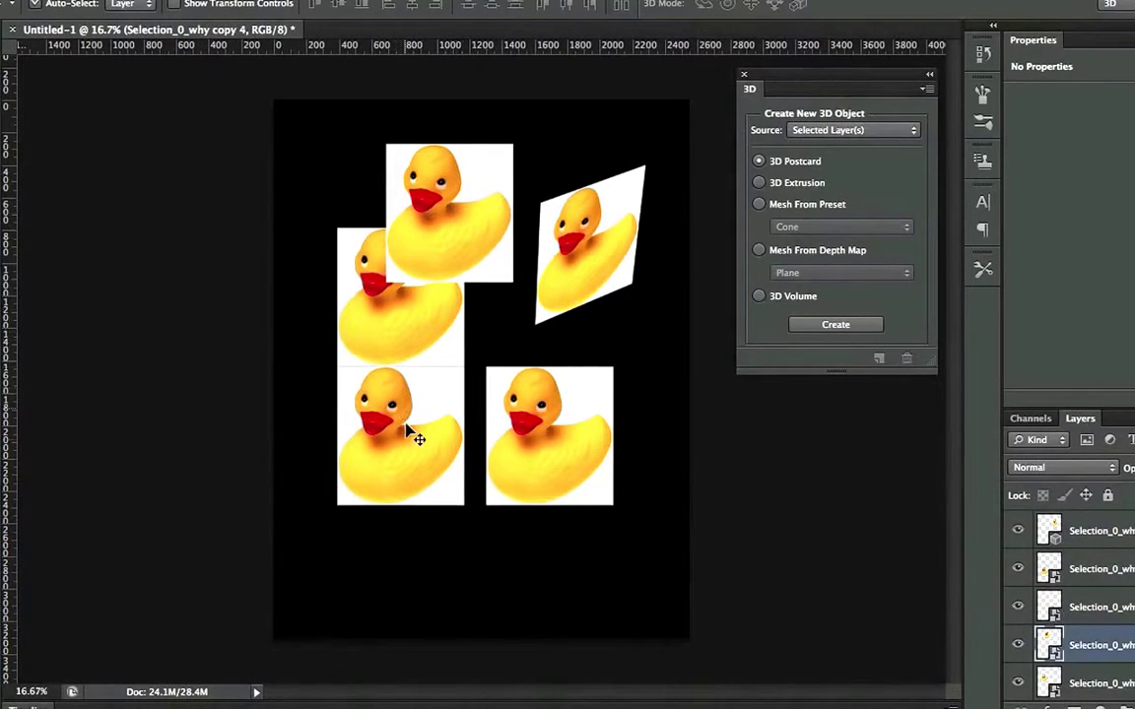
mouse_move(416, 437)
left_mouse_down()
mouse_move(449, 443)
mouse_move(401, 452)
left_mouse_up()
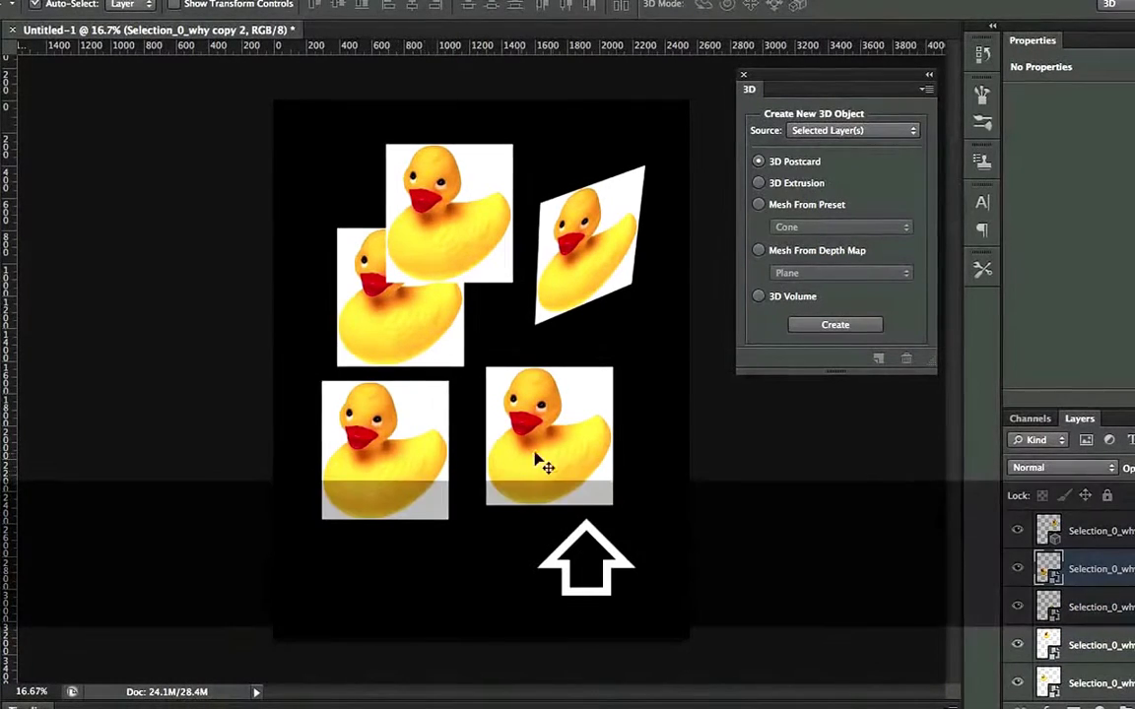
Select the Selection_0_why duck, turn on Show Transform Controls, and move the duck slightly left
left_click(468, 471)
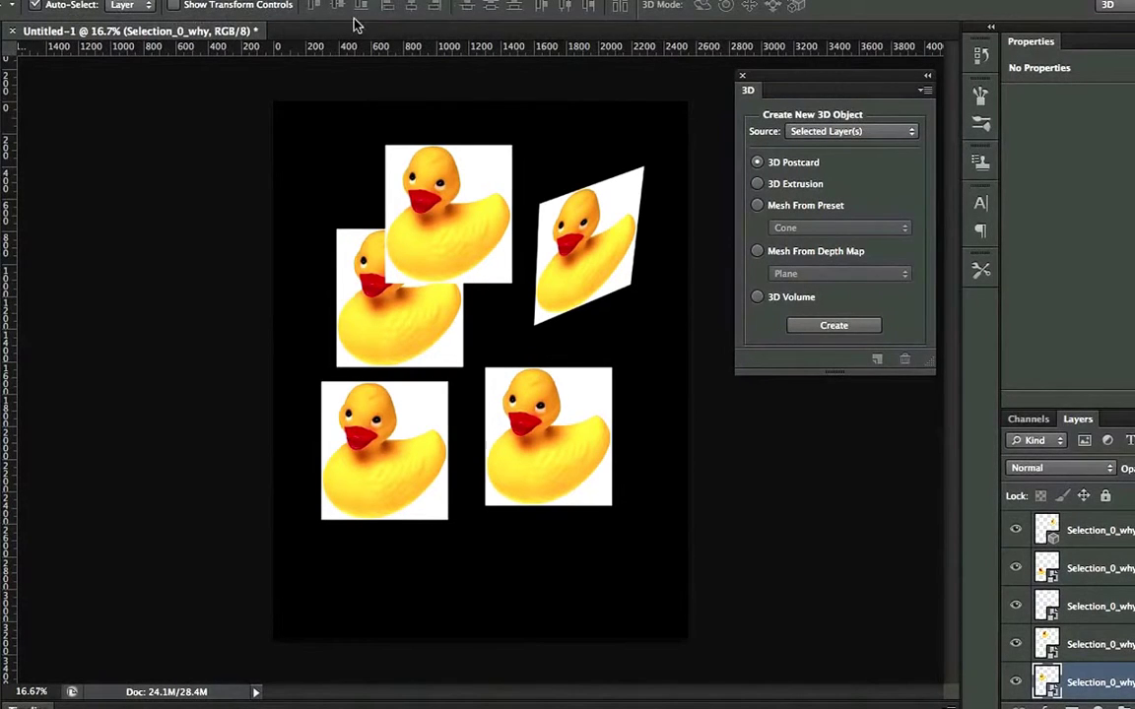
left_click(193, 7)
left_click_drag(448, 355, 421, 338)
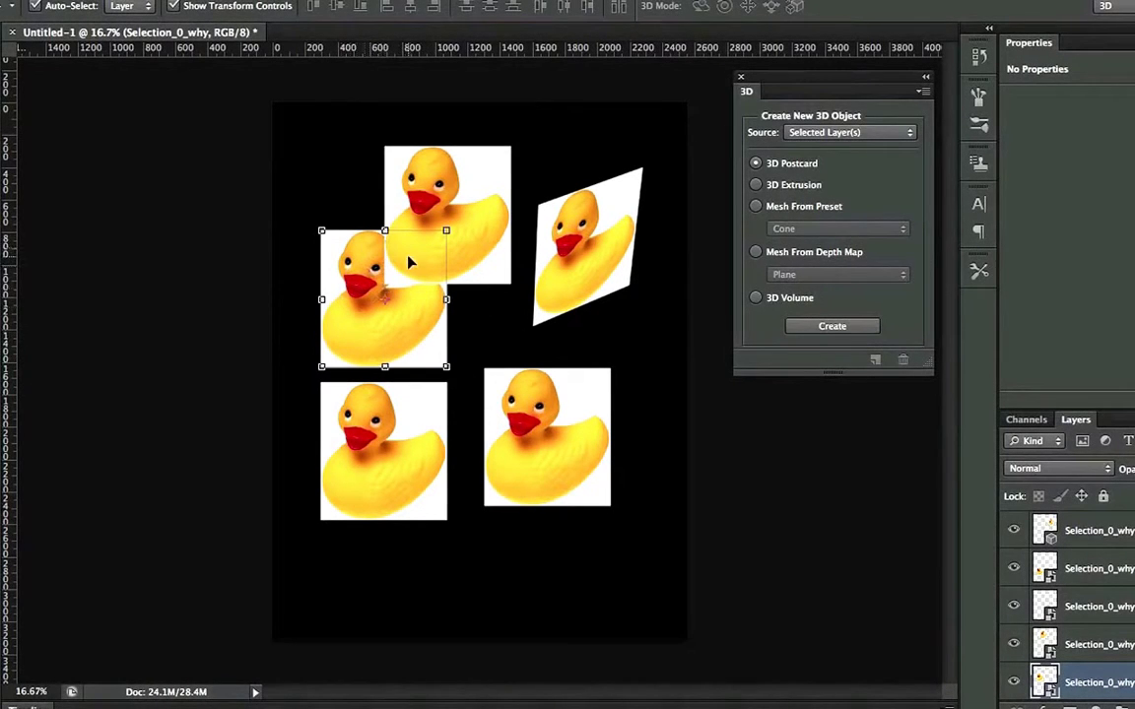
Distort the Selection_0_why duck by pulling its upper-right corner out to the right and raising its upper-left corner, and apply the transform
left_click_drag(446, 234, 496, 214)
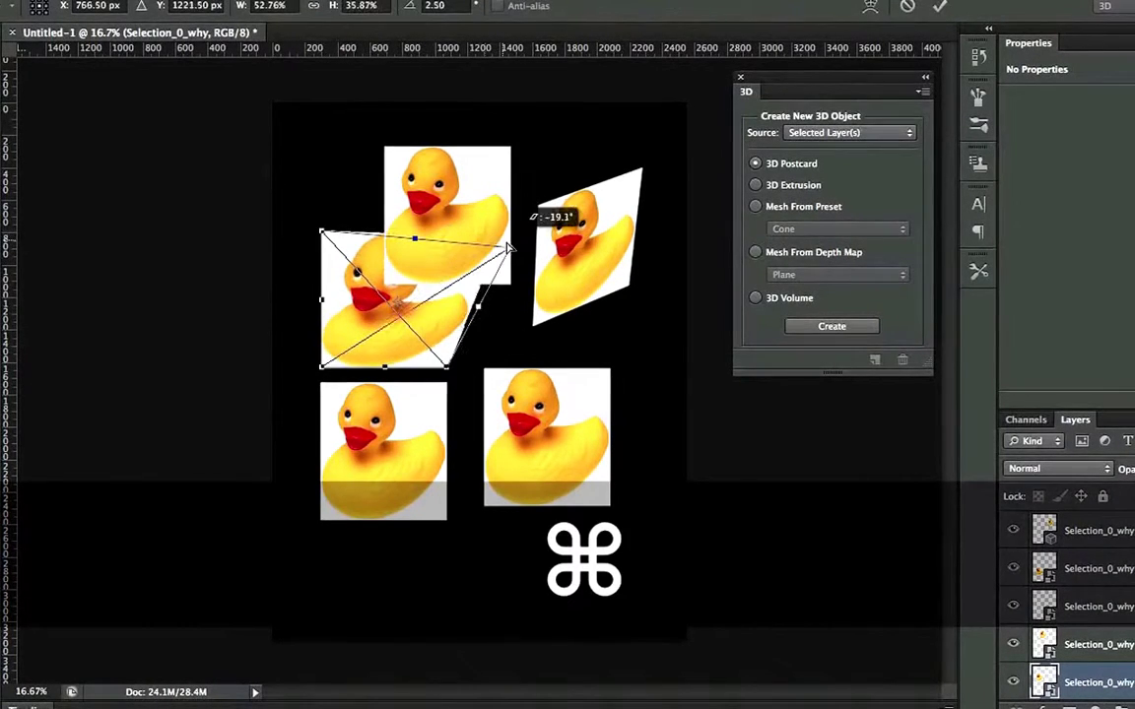
key("super+z")
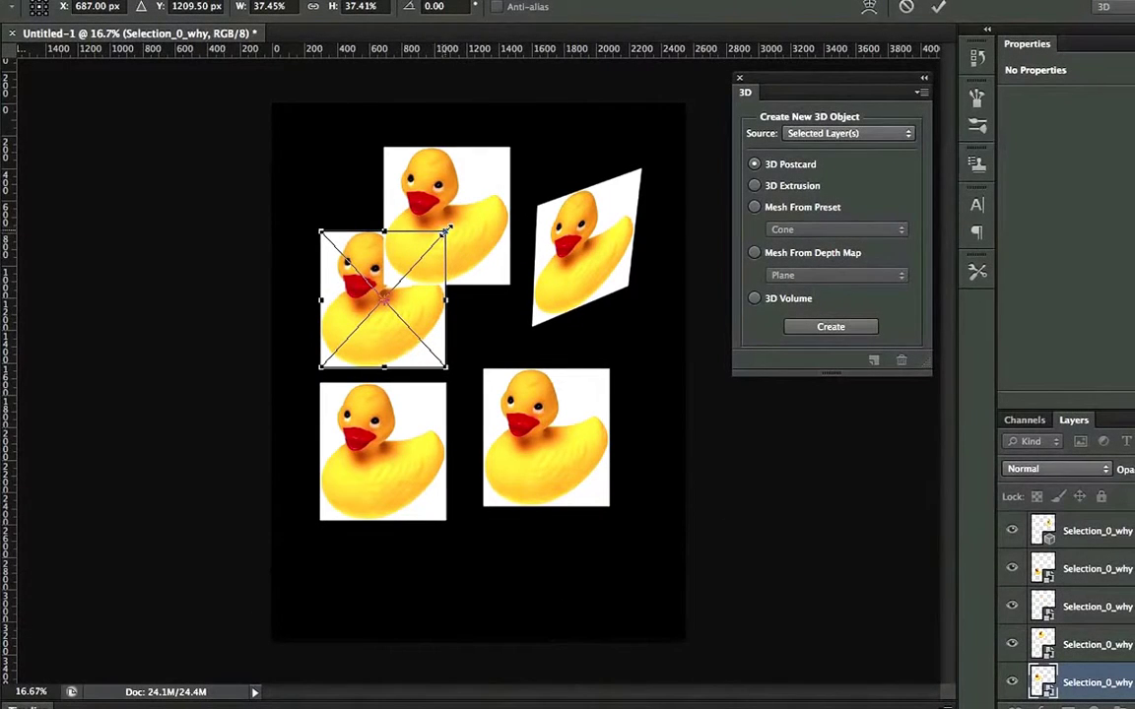
key("super")
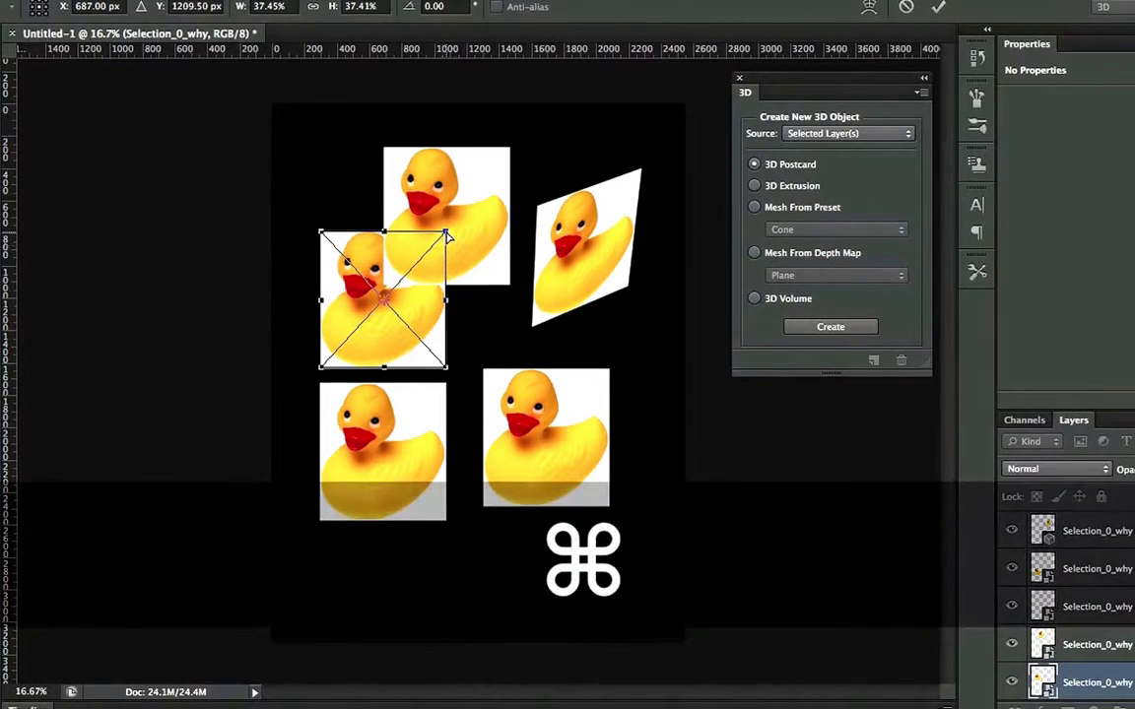
mouse_move(530, 295)
left_mouse_down()
mouse_move(626, 223)
mouse_move(546, 258)
mouse_move(545, 280)
left_mouse_up()
key("shift")
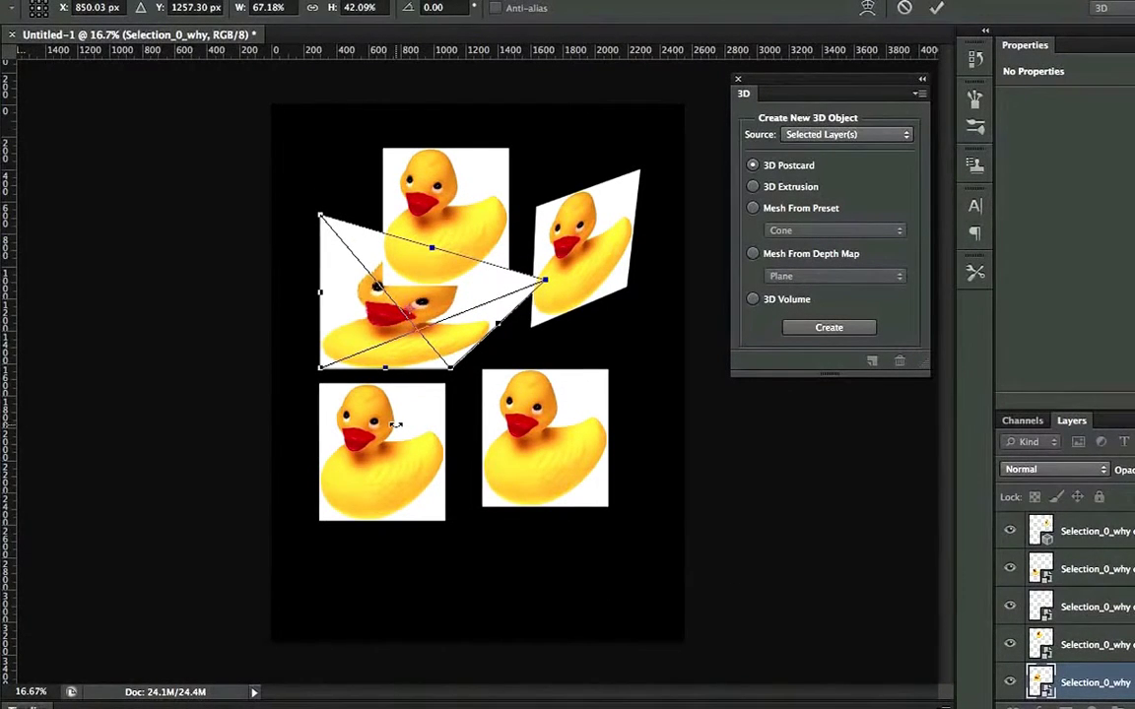
key("Return")
Move the lower-left duck about 78 px right and 174 px down, enlarge it to about twice its width, and apply the transform
left_click_drag(399, 451, 411, 478)
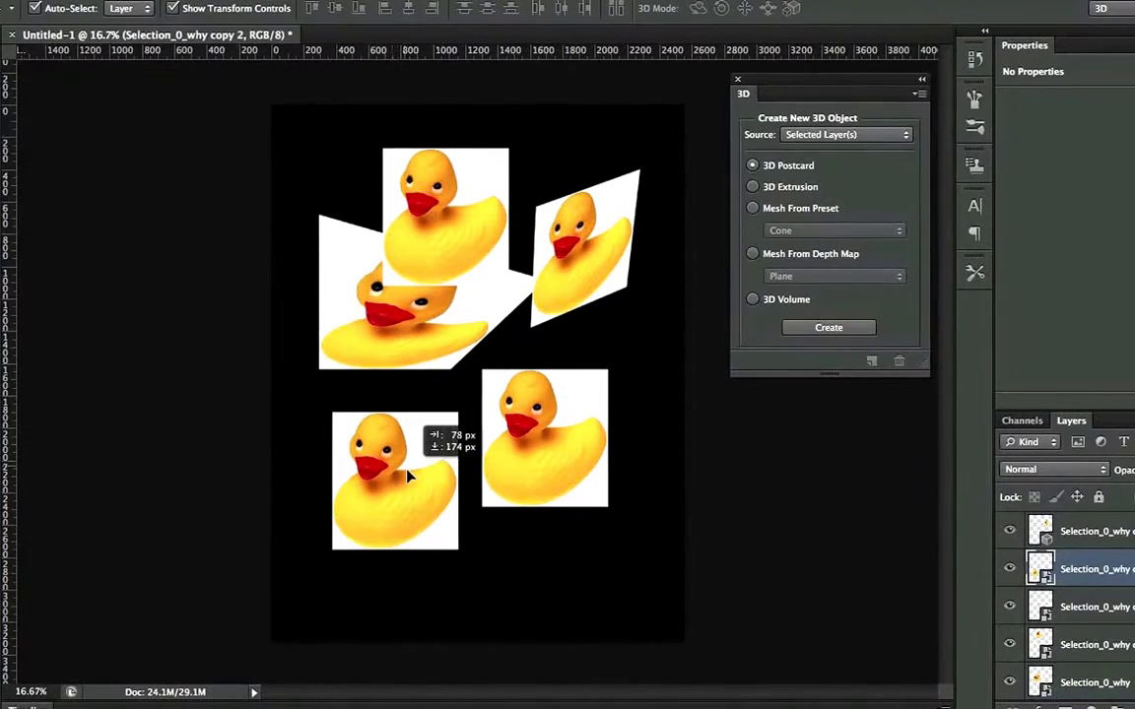
key("shift")
left_click_drag(463, 413, 560, 362)
key("alt")
left_click_drag(512, 397, 512, 390)
key("super")
key("Return")
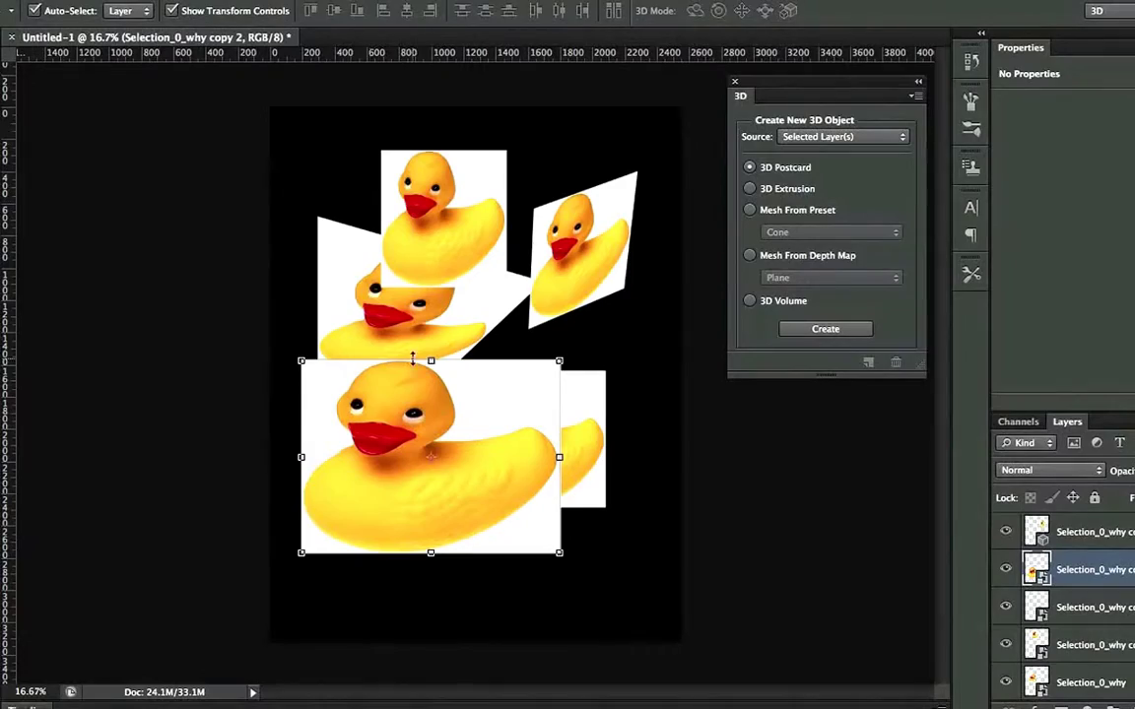
key("Return")
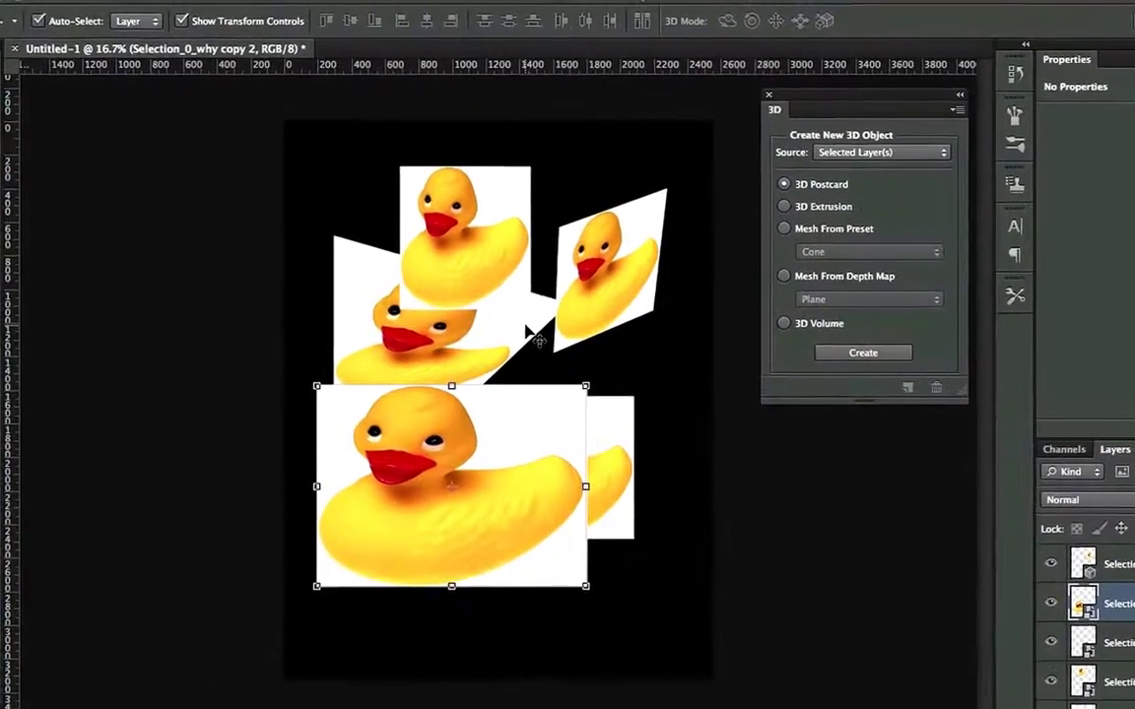